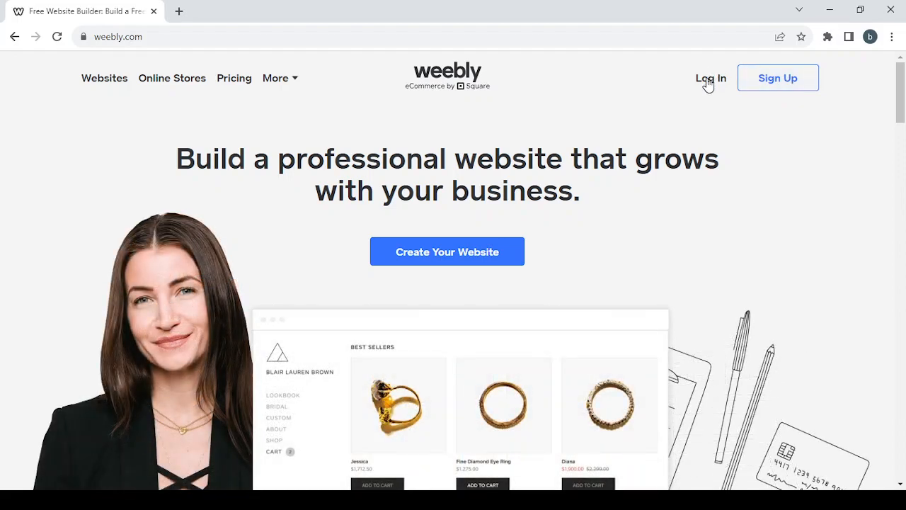
# - Open the Log In page from the top right of weebly.com
pyautogui.click(709, 79)
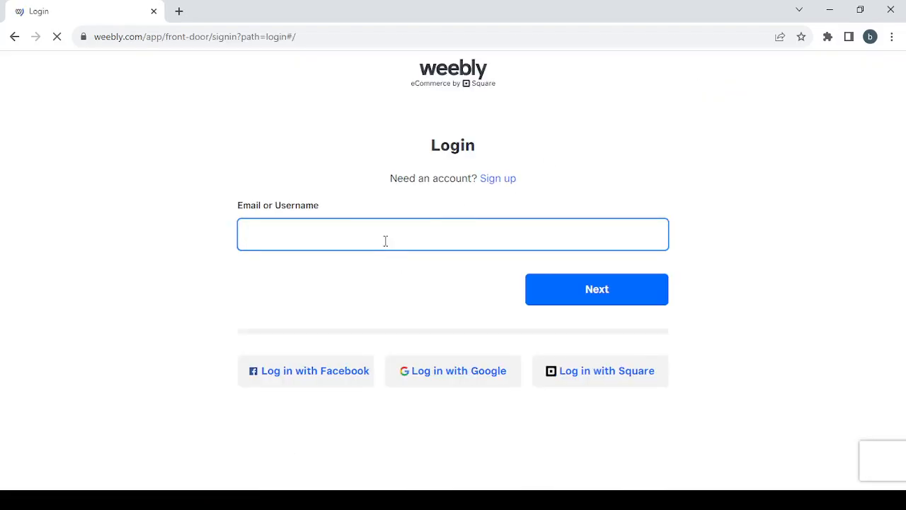
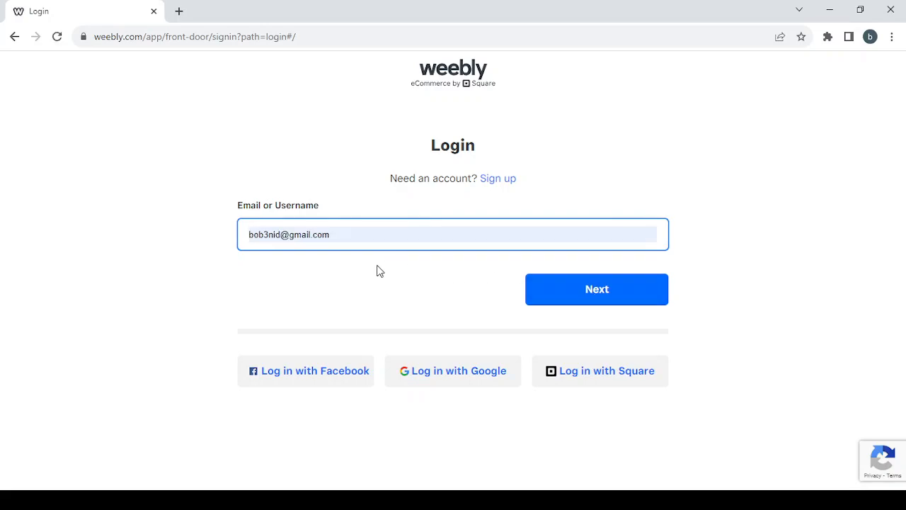
# - Sign in with the saved account e-mail through Square to reach setup step 1
pyautogui.click(376, 269)
pyautogui.click(595, 306)
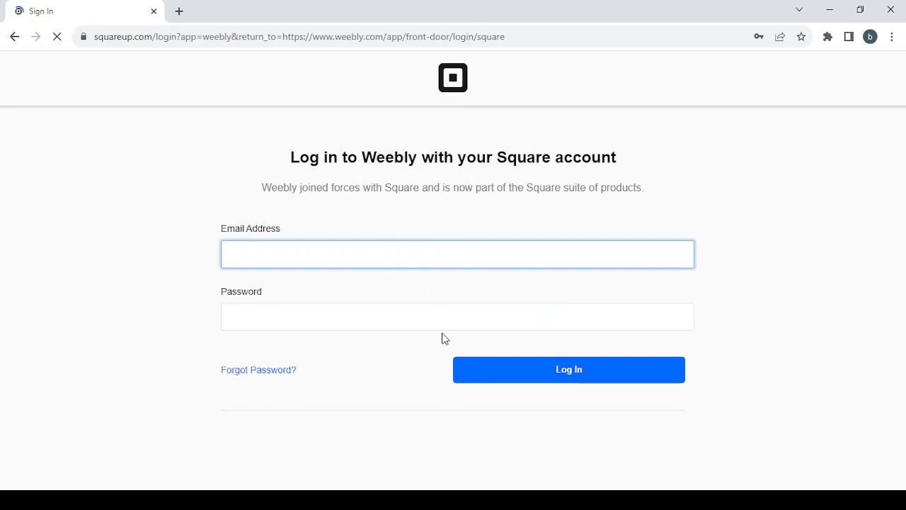
pyautogui.click(592, 382)
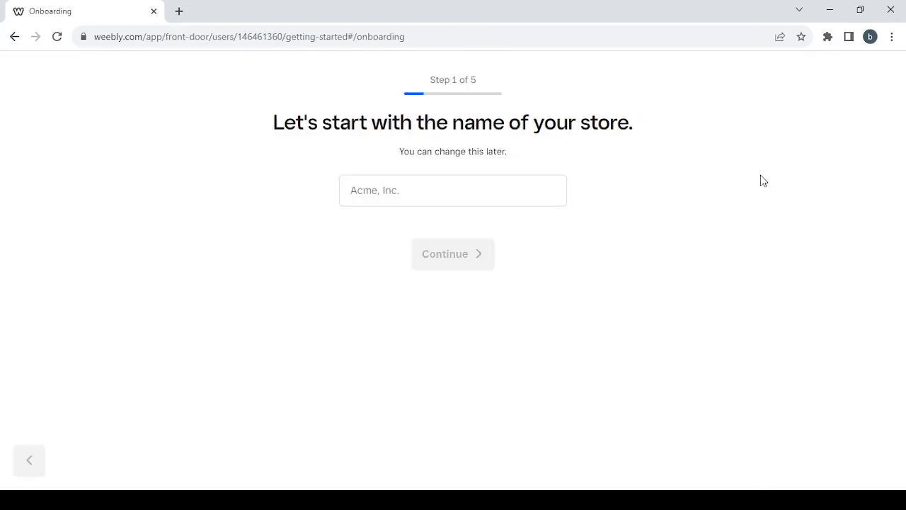
# - Name the store 'shopping' and continue to setup step 2
pyautogui.click(422, 193)
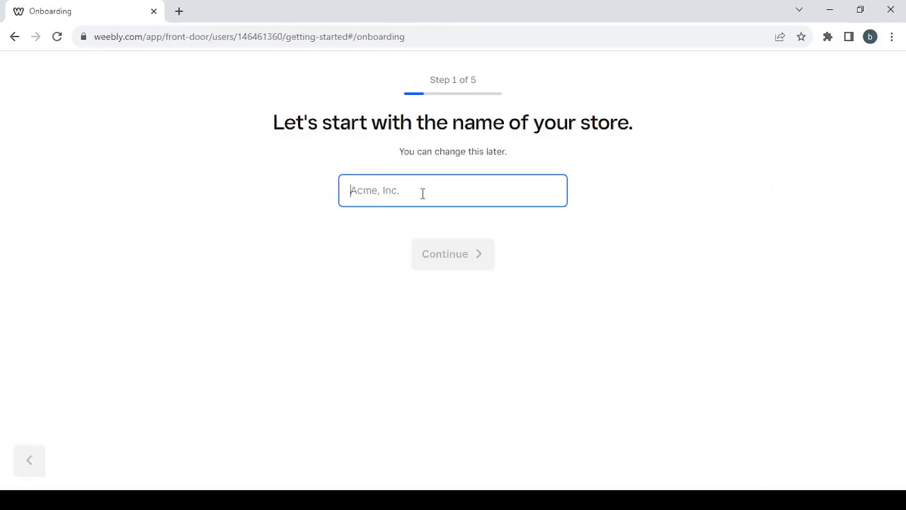
pyautogui.write('shopp')
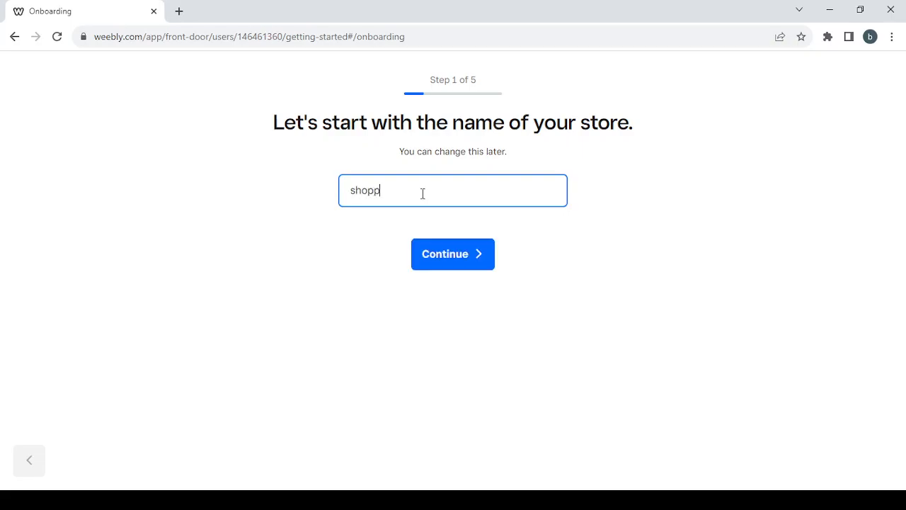
pyautogui.write('ing')
pyautogui.click(459, 262)
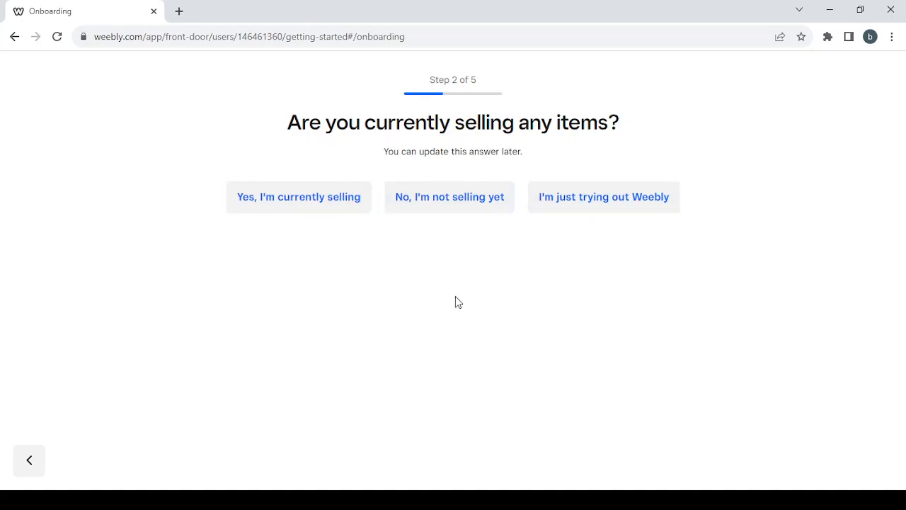
# - Answer not selling yet, unsure of start date, and Classes & Events as the item type
pyautogui.click(441, 196)
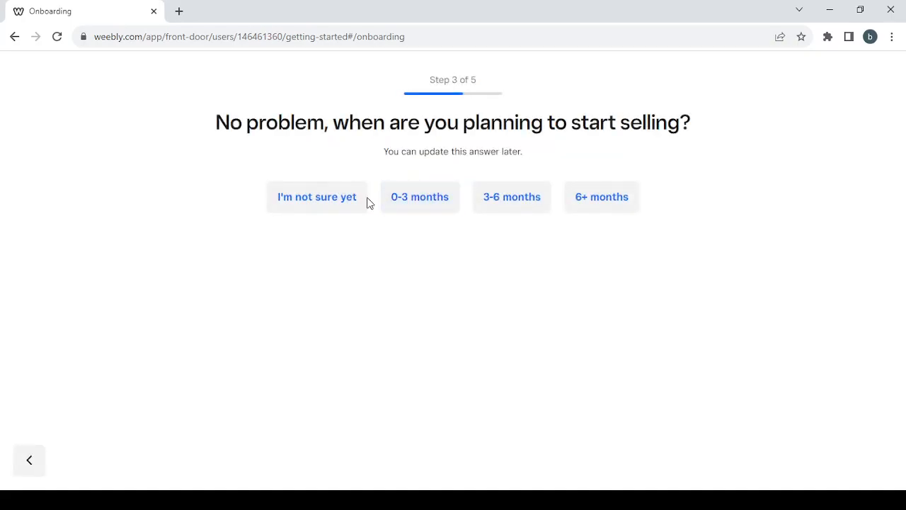
pyautogui.click(313, 202)
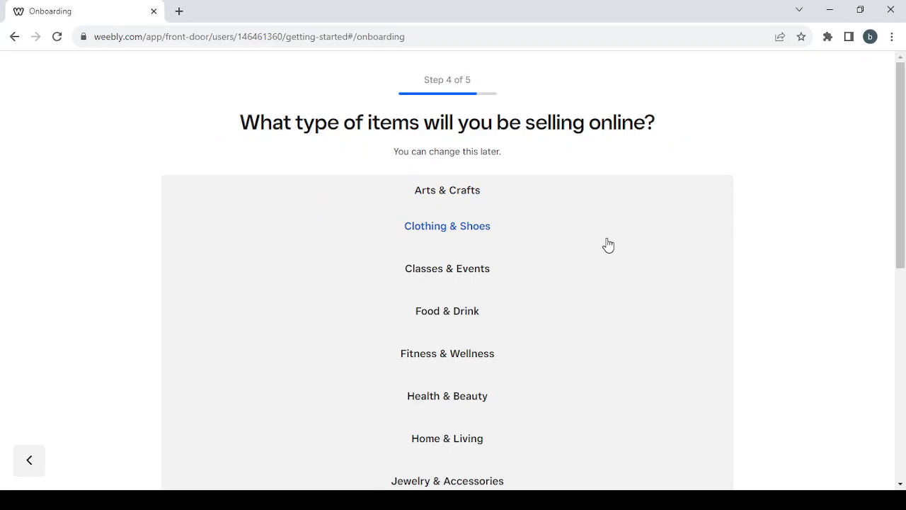
pyautogui.scroll(-1, 608, 245)
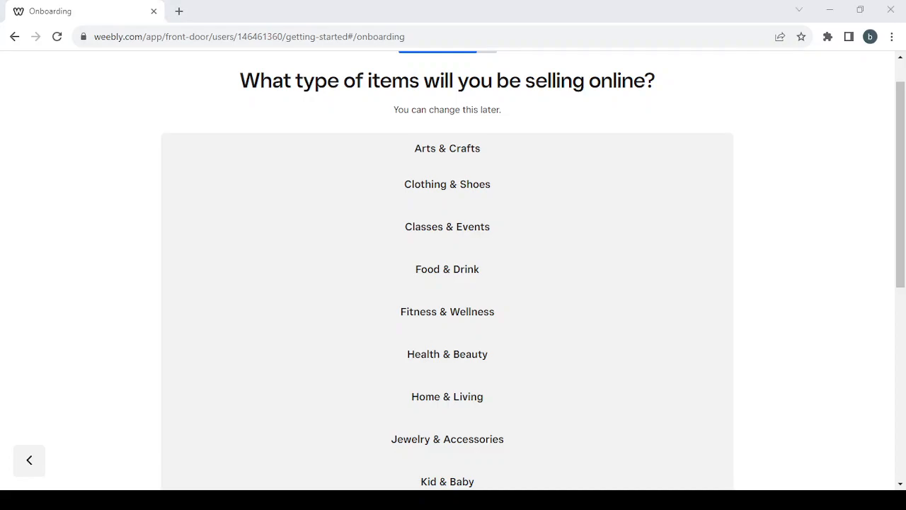
pyautogui.click(476, 230)
pyautogui.scroll(-4, 561, 325)
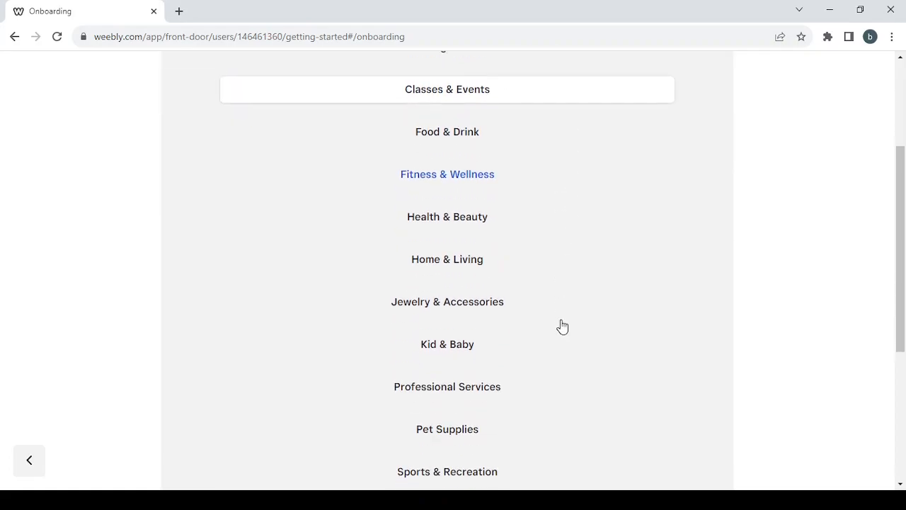
pyautogui.scroll(-2, 560, 325)
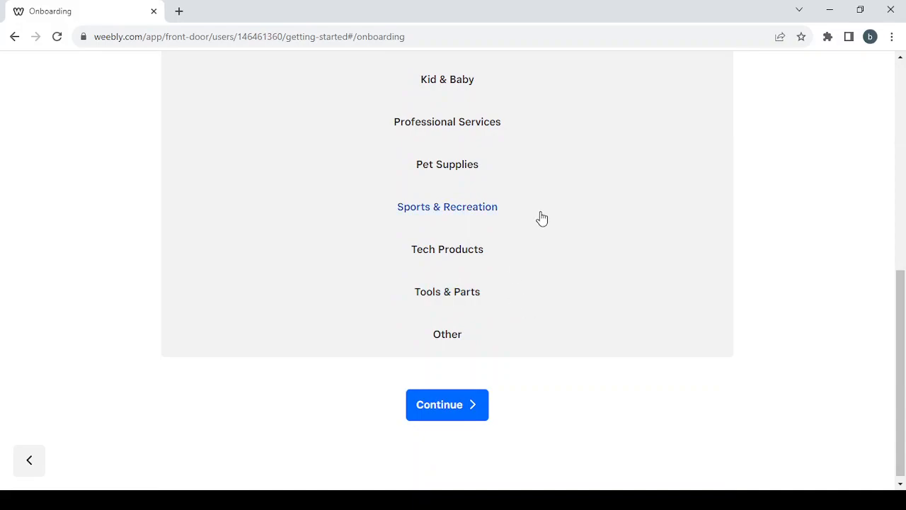
pyautogui.scroll(2, 541, 217)
pyautogui.scroll(1, 542, 217)
pyautogui.scroll(-3, 541, 218)
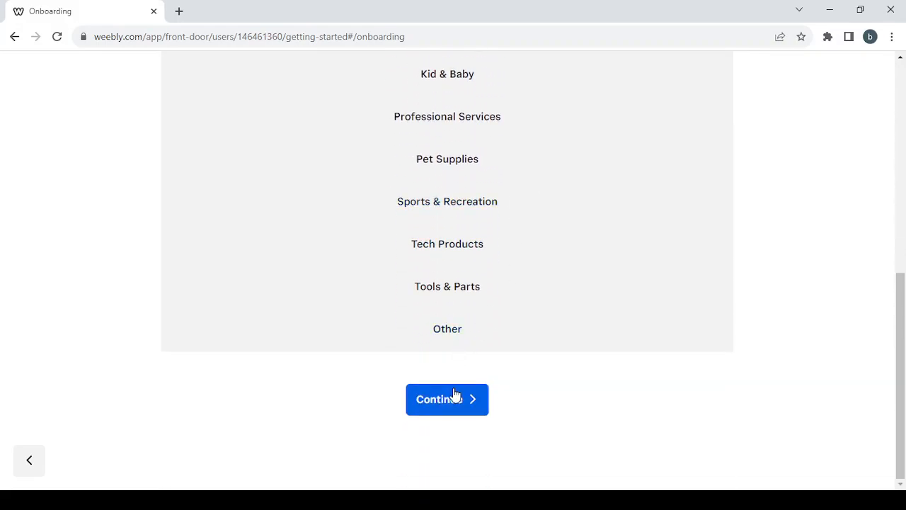
pyautogui.click(455, 402)
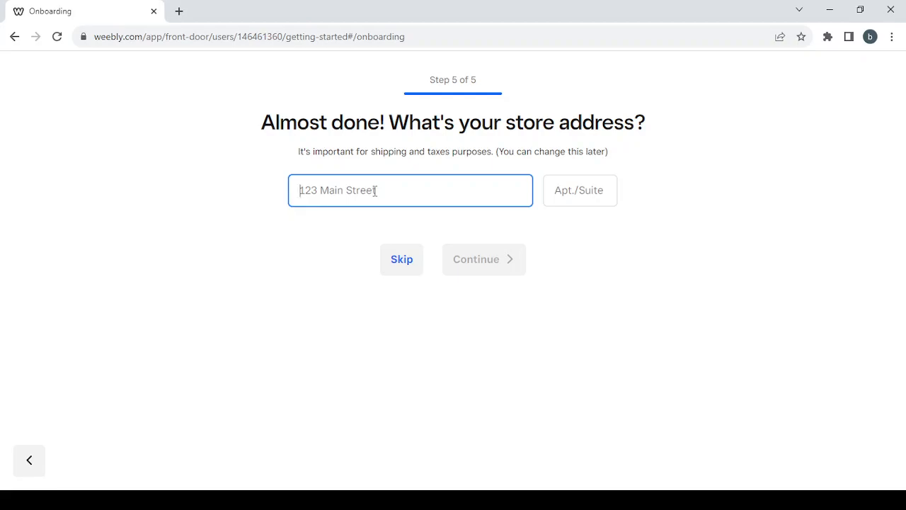
# - Skip the store address step to finish onboarding and land on the dashboard
pyautogui.click(398, 267)
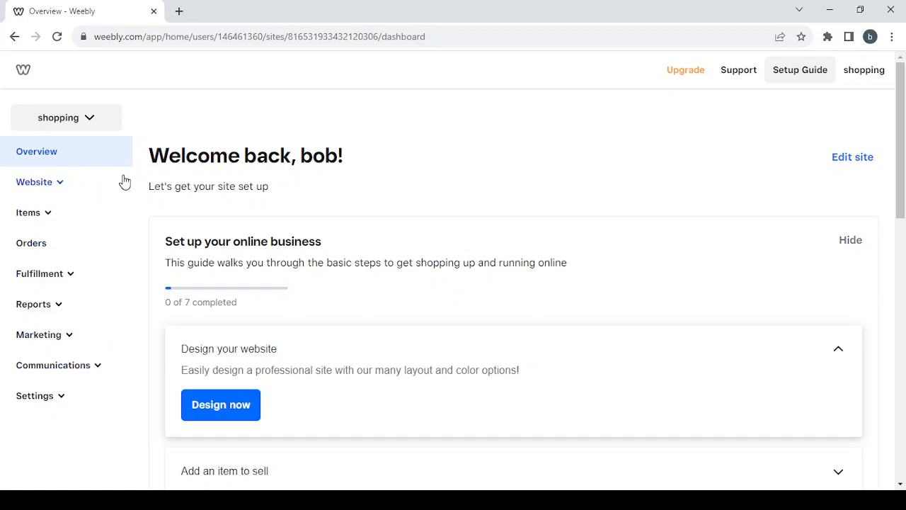
pyautogui.click(54, 188)
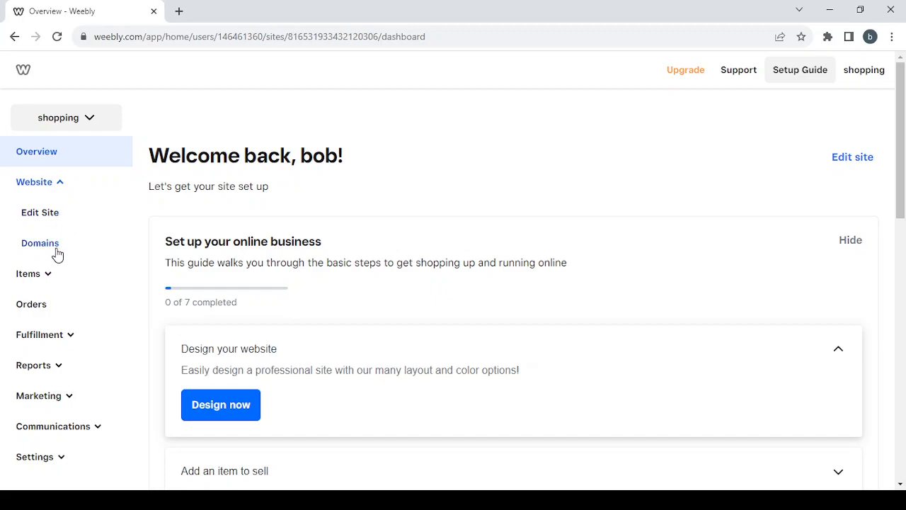
pyautogui.click(50, 186)
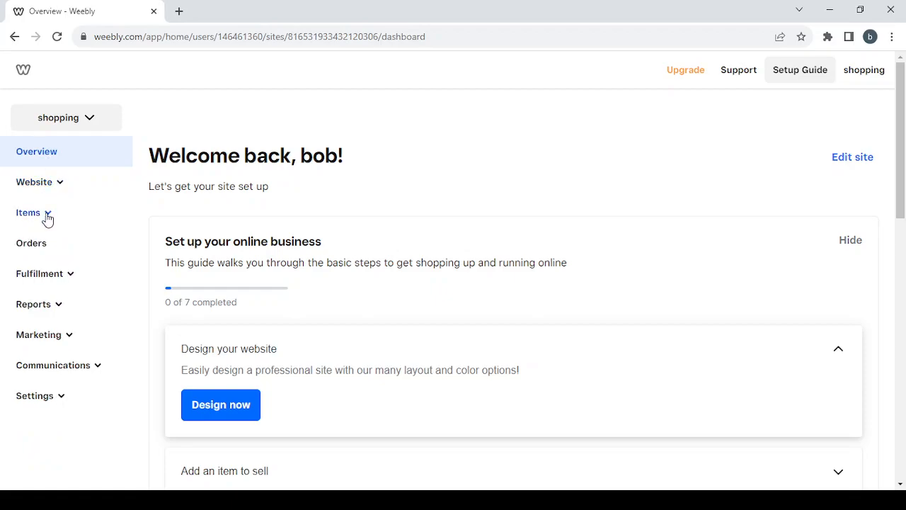
pyautogui.click(47, 214)
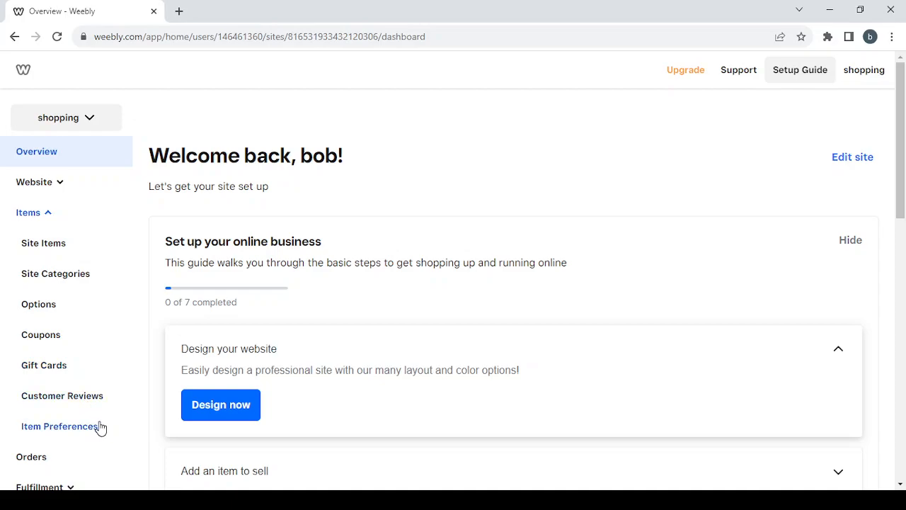
pyautogui.click(47, 215)
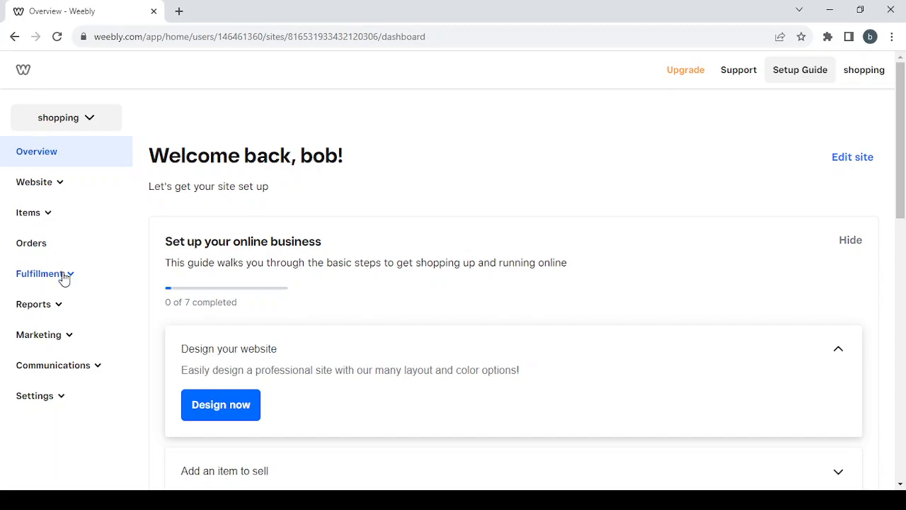
pyautogui.click(63, 277)
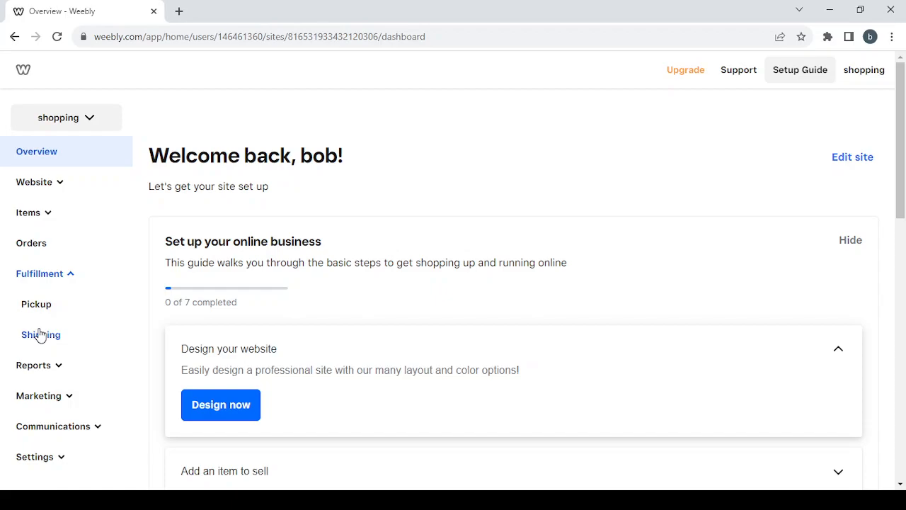
pyautogui.click(53, 280)
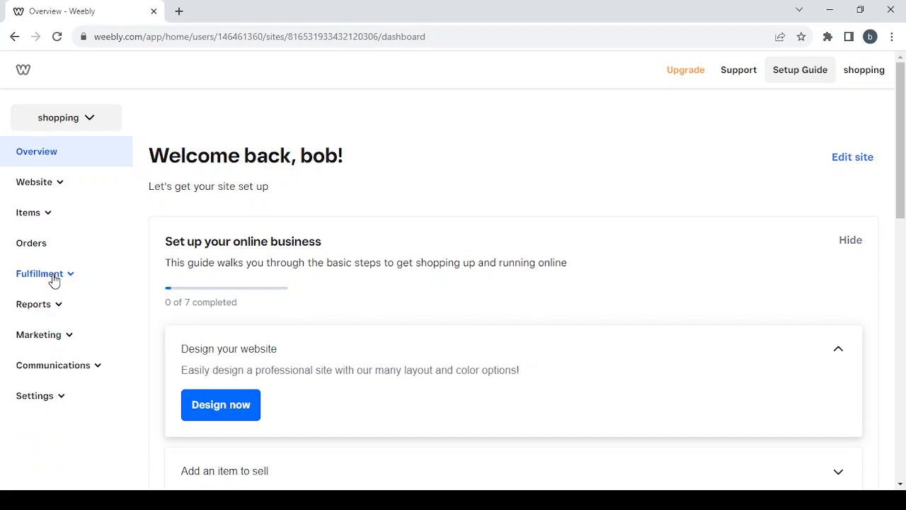
# - Browse the Reports, Marketing and customer communication sidebar sections, then expand store Settings
pyautogui.click(55, 315)
pyautogui.scroll(-1, 81, 368)
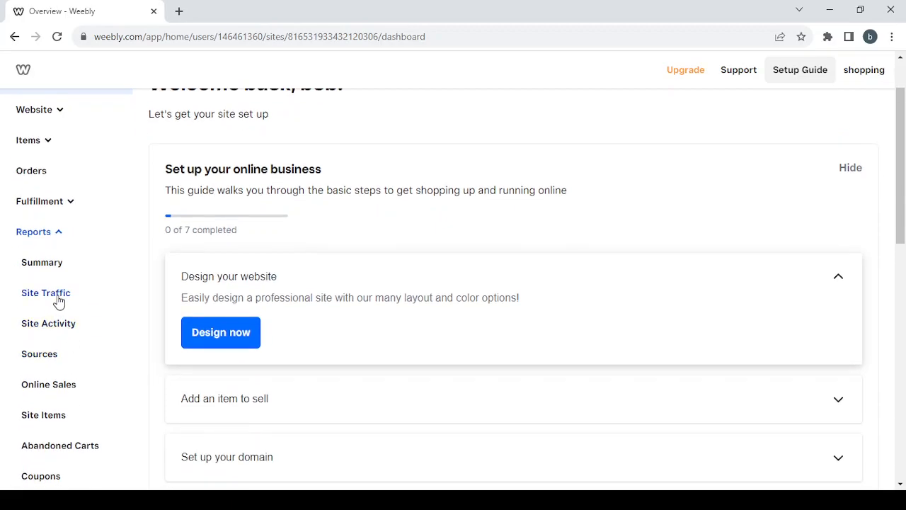
pyautogui.scroll(-1, 75, 334)
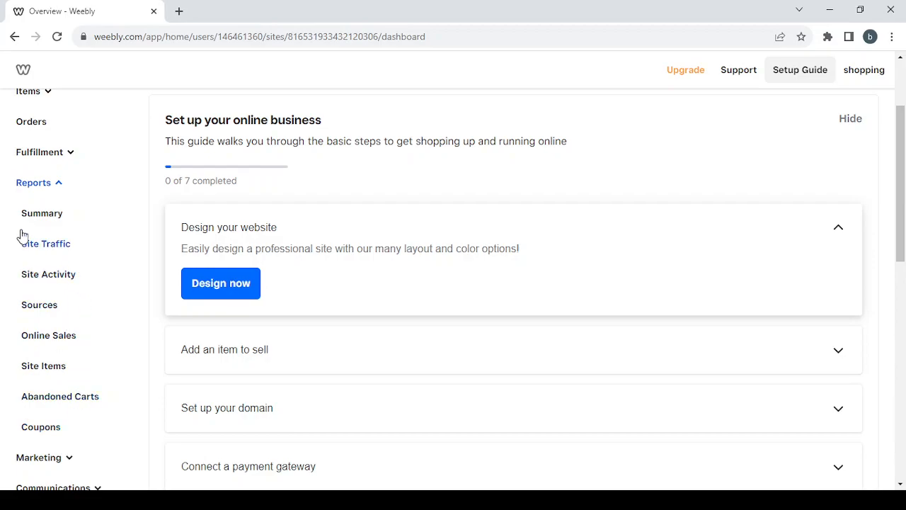
pyautogui.click(61, 184)
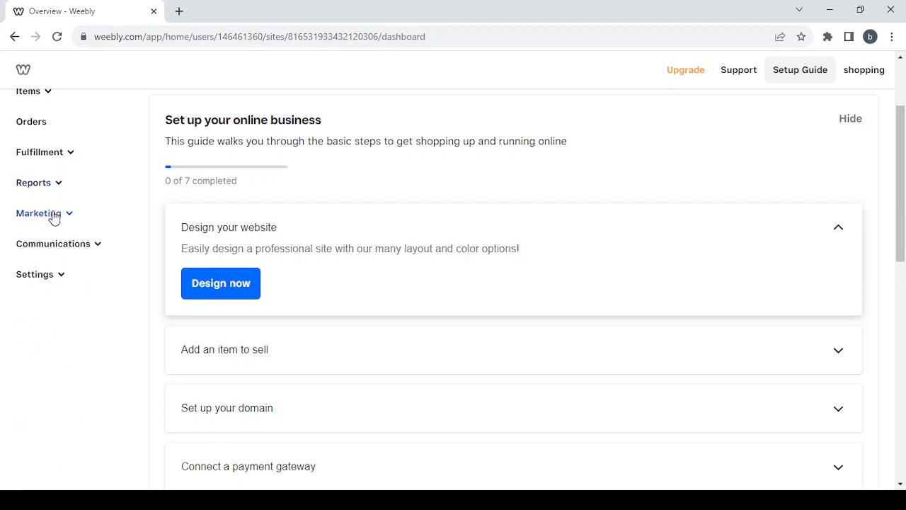
pyautogui.click(53, 217)
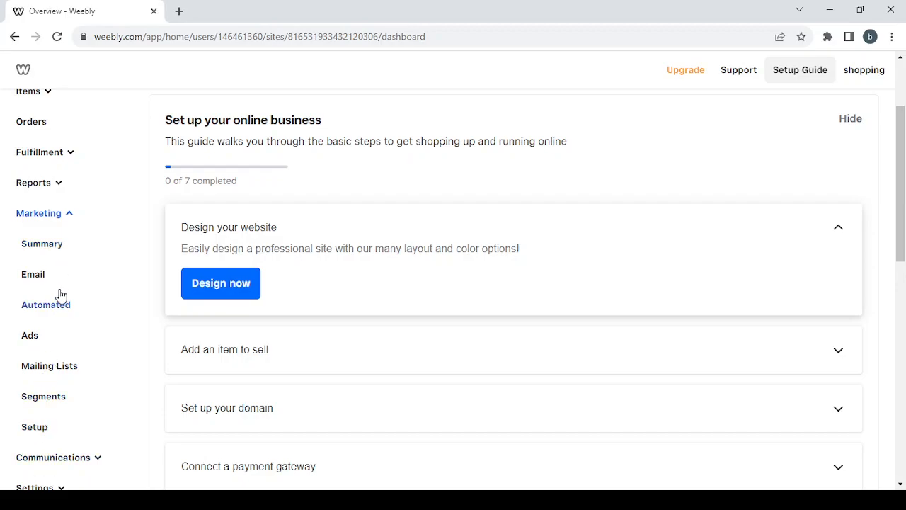
pyautogui.click(63, 219)
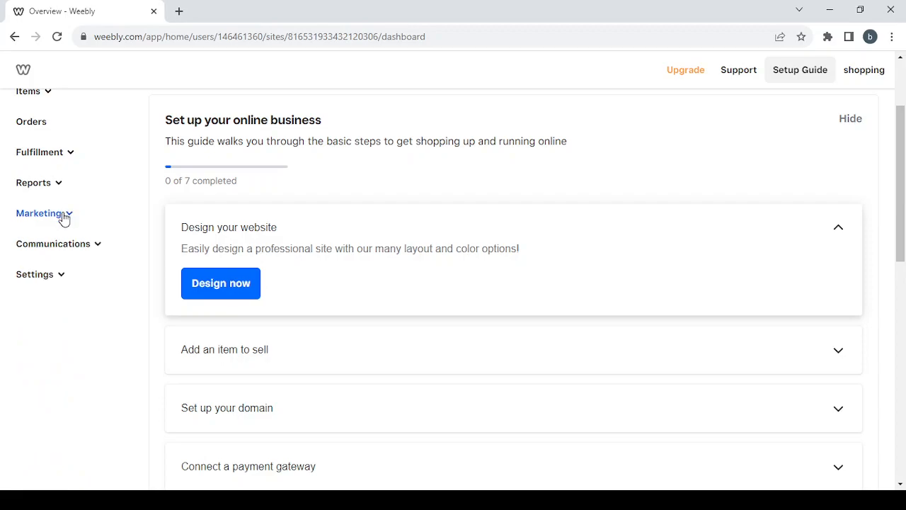
pyautogui.click(92, 251)
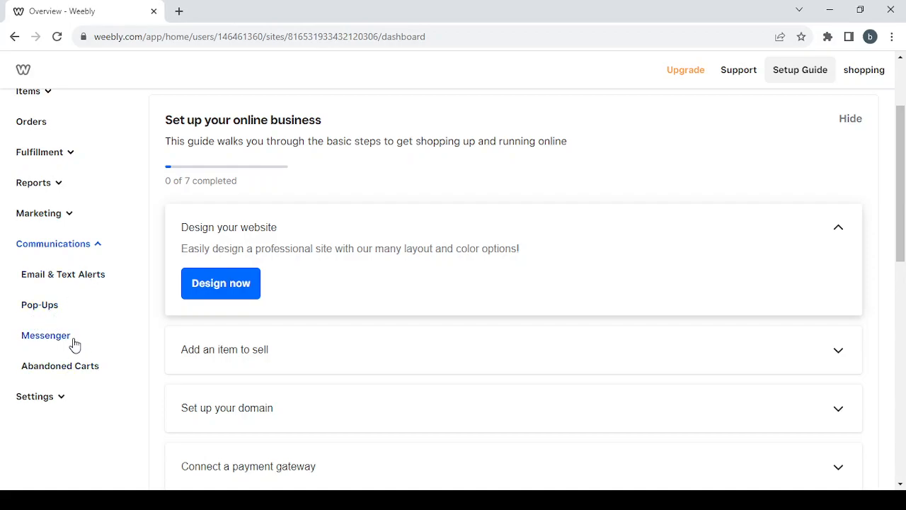
pyautogui.click(93, 243)
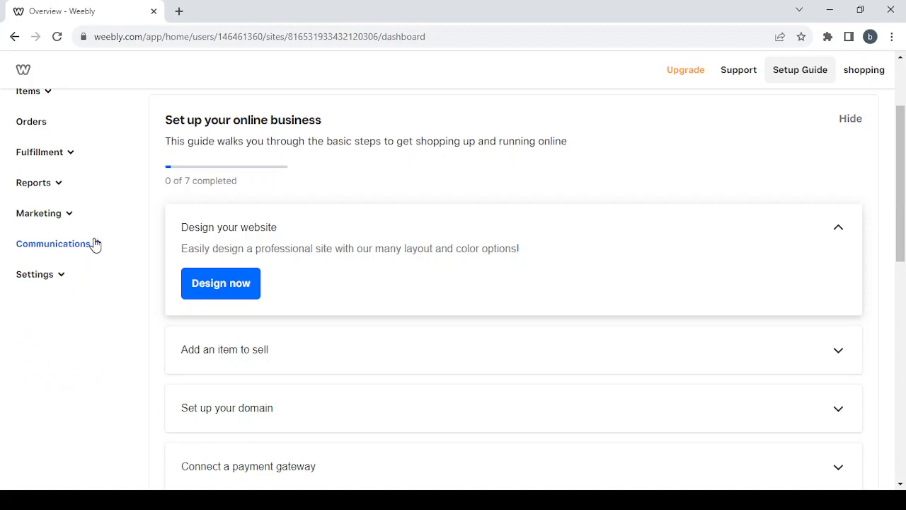
pyautogui.click(63, 280)
# - Look through the General Store Information form, then go to Checkout settings
pyautogui.click(36, 312)
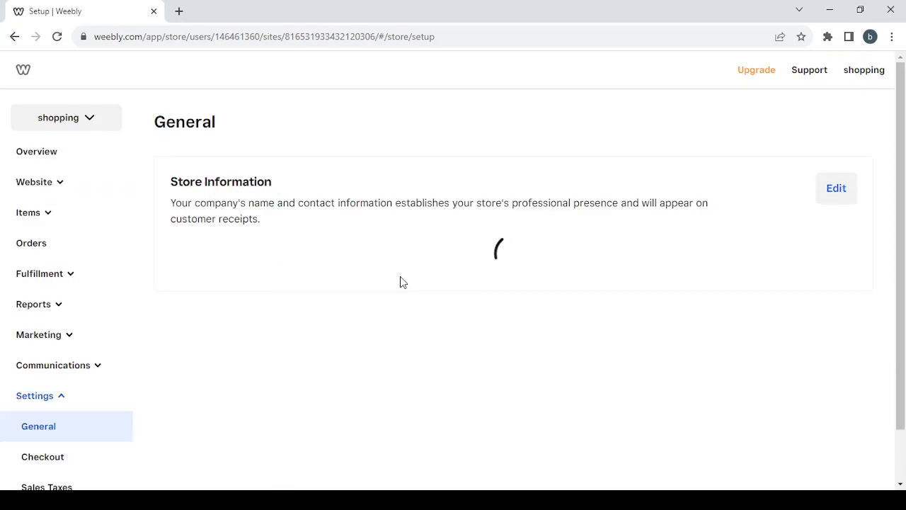
pyautogui.scroll(-1, 285, 353)
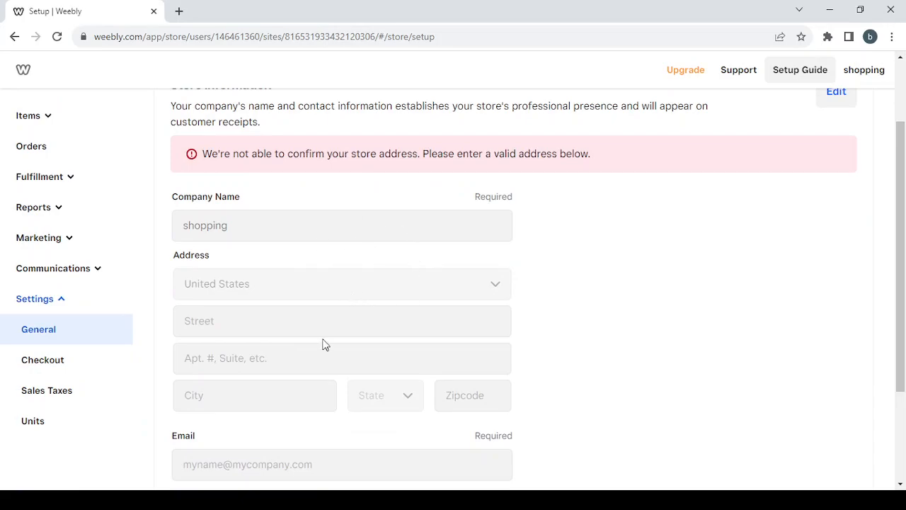
pyautogui.scroll(-1, 323, 347)
pyautogui.scroll(2, 302, 349)
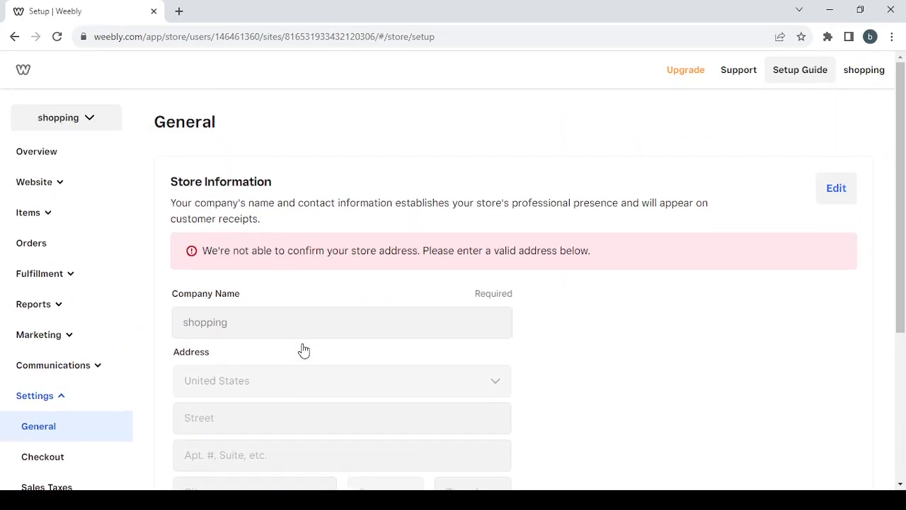
pyautogui.scroll(-3, 303, 349)
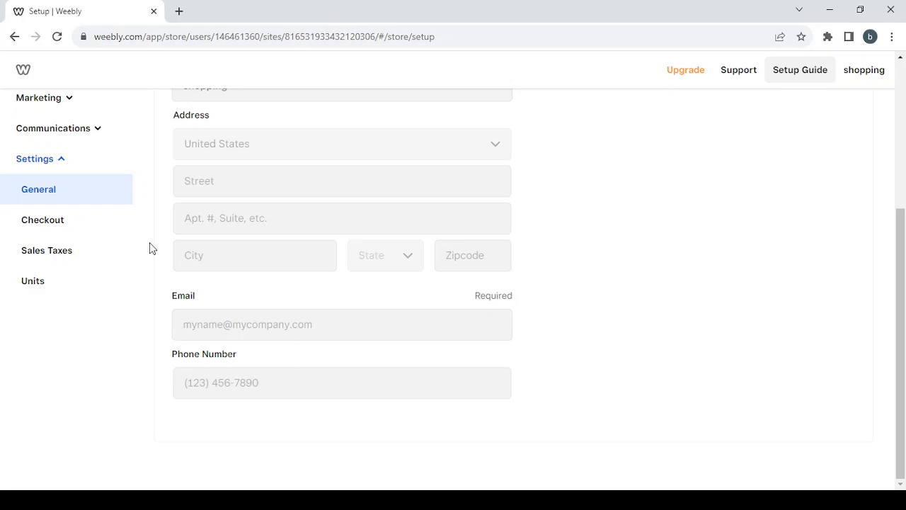
pyautogui.click(43, 220)
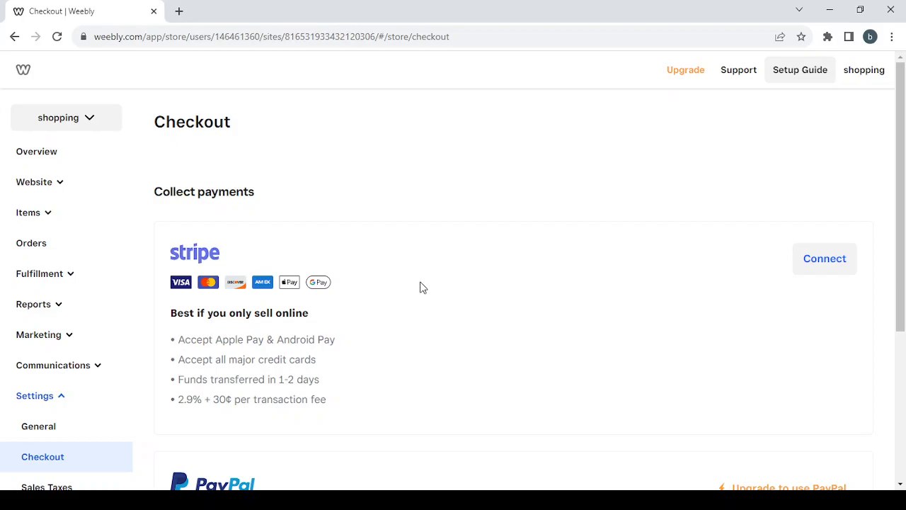
# - Scroll through the Checkout page's Stripe and PayPal payment options
pyautogui.scroll(-3, 422, 287)
pyautogui.scroll(3, 421, 287)
pyautogui.scroll(-2, 352, 307)
pyautogui.scroll(-2, 352, 306)
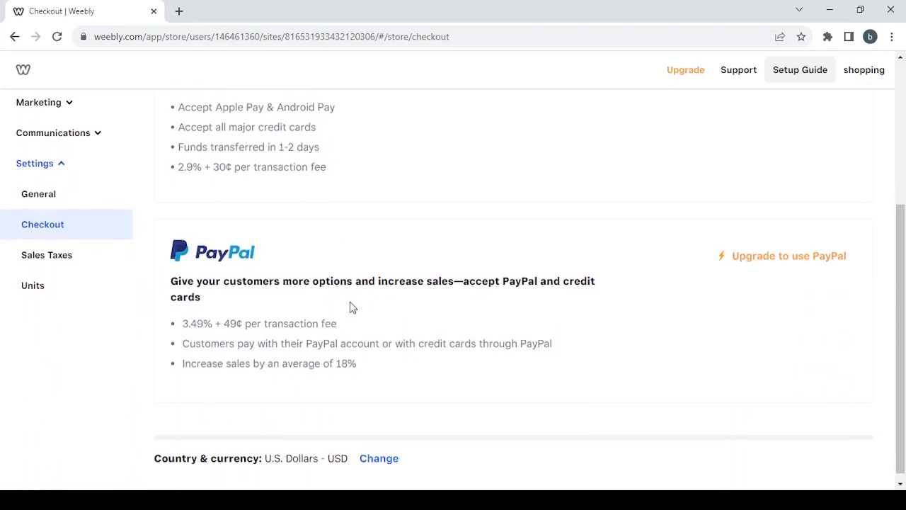
pyautogui.scroll(-1, 352, 307)
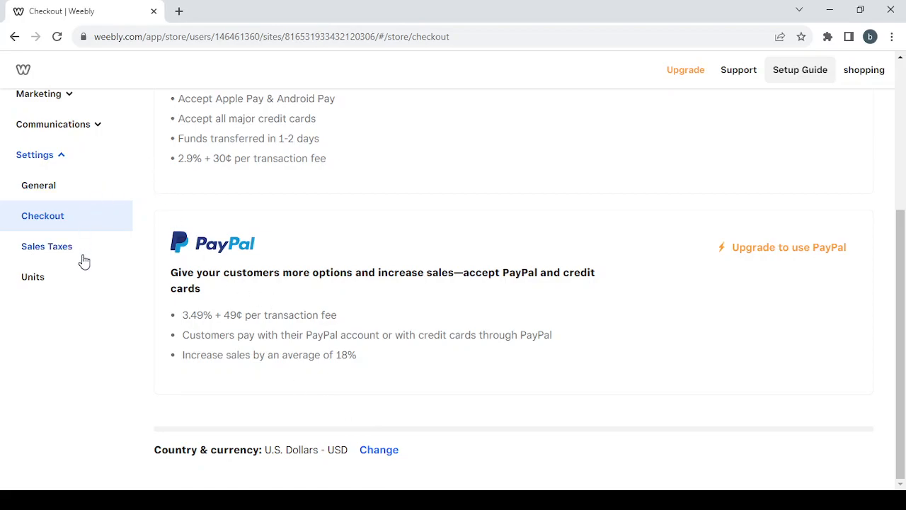
# - View the Language & units settings, collapse Settings, and return to the Overview dashboard
pyautogui.click(37, 280)
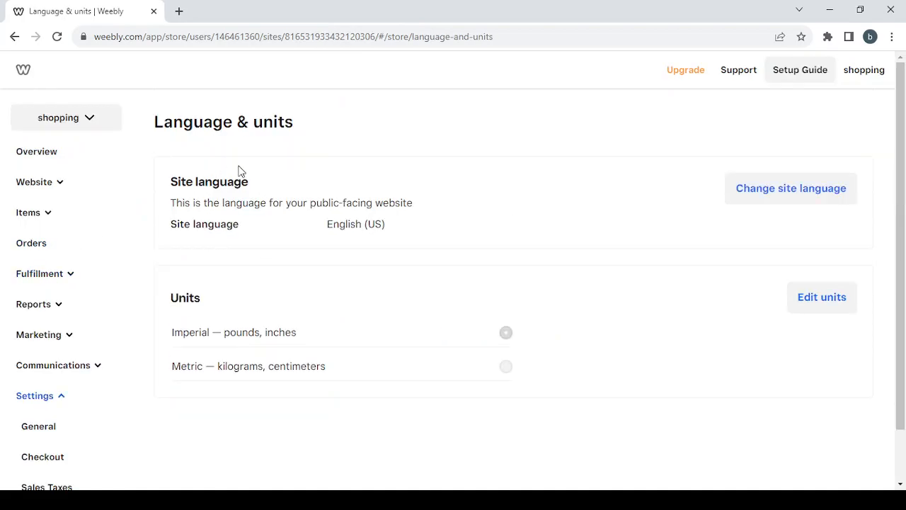
pyautogui.scroll(-1, 345, 235)
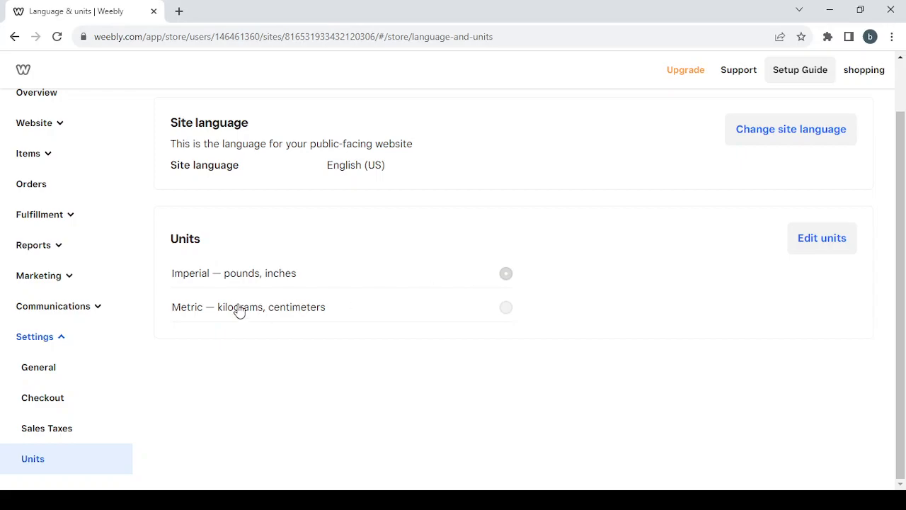
pyautogui.scroll(1, 81, 287)
pyautogui.scroll(-1, 83, 288)
pyautogui.click(40, 340)
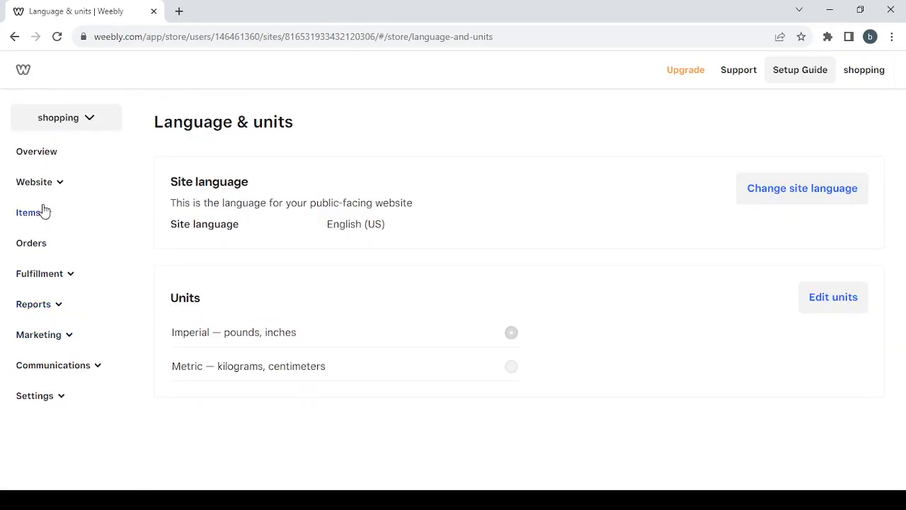
pyautogui.click(58, 161)
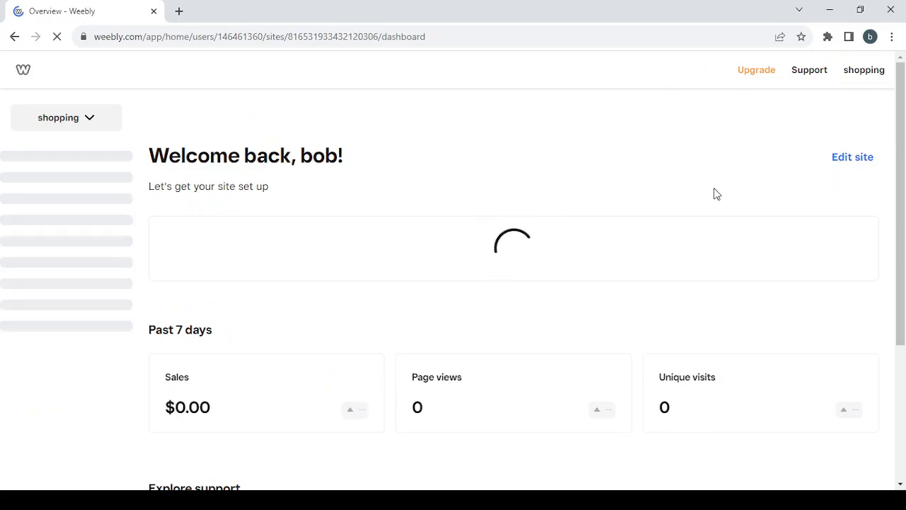
# - Open the site design editor and browse the available site styles
pyautogui.click(865, 160)
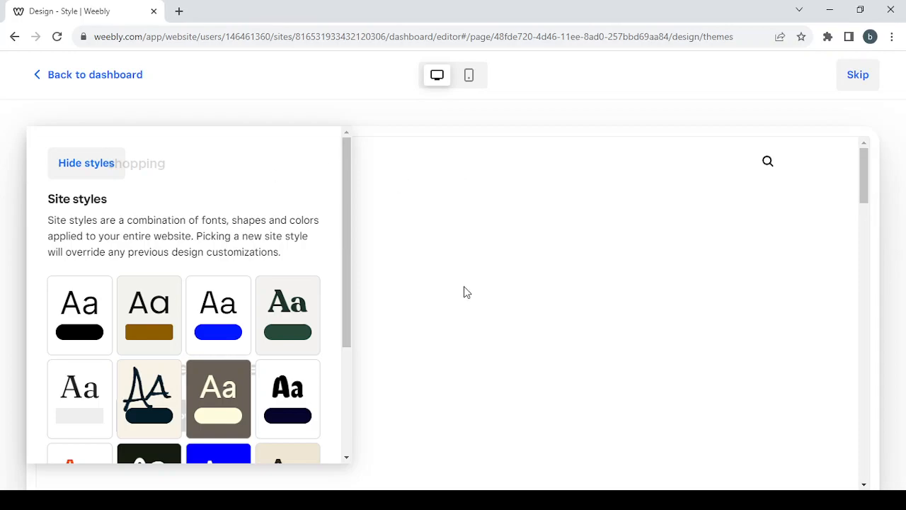
pyautogui.scroll(-10, 463, 286)
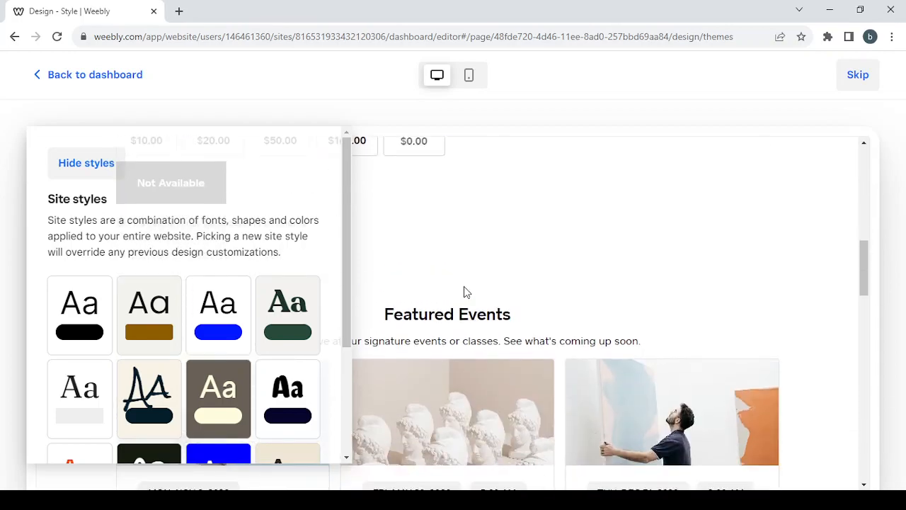
pyautogui.scroll(-9, 463, 290)
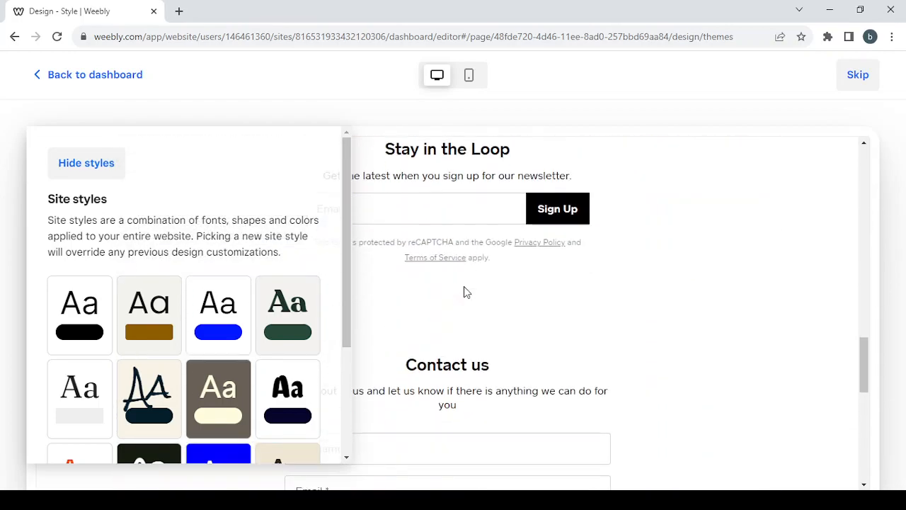
pyautogui.scroll(12, 465, 287)
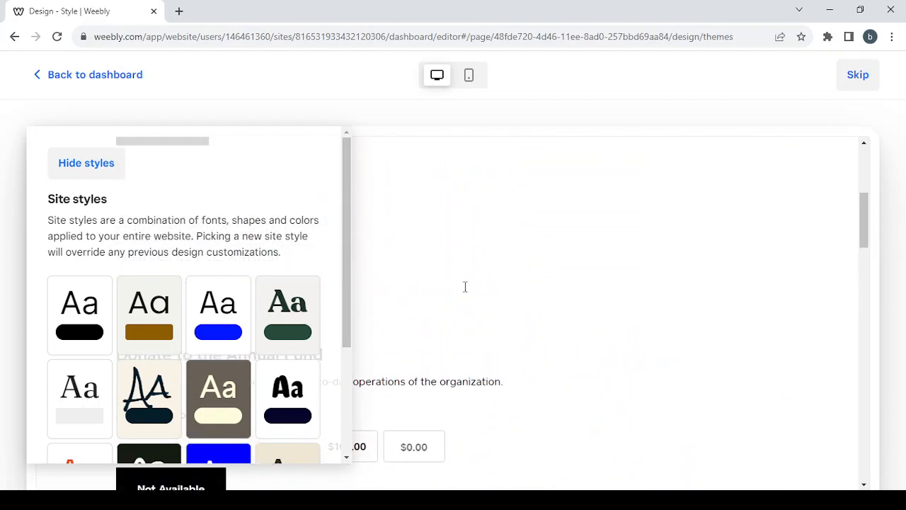
pyautogui.scroll(5, 465, 288)
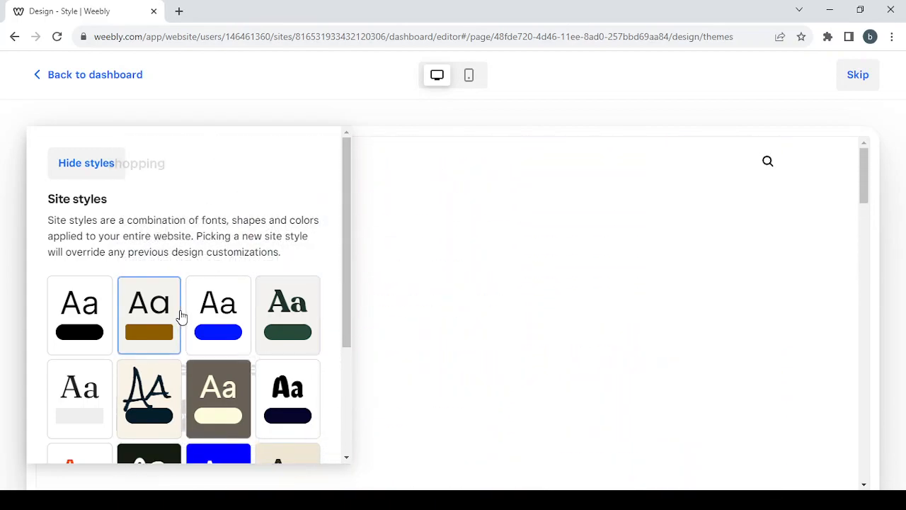
pyautogui.scroll(-2, 234, 208)
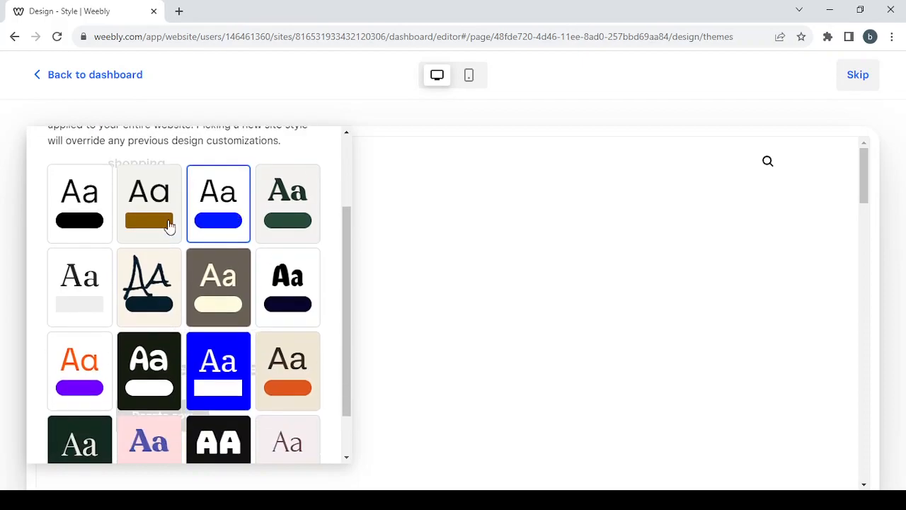
# - Preview the brown-accented style on the full page, then bring the style list back
pyautogui.click(140, 209)
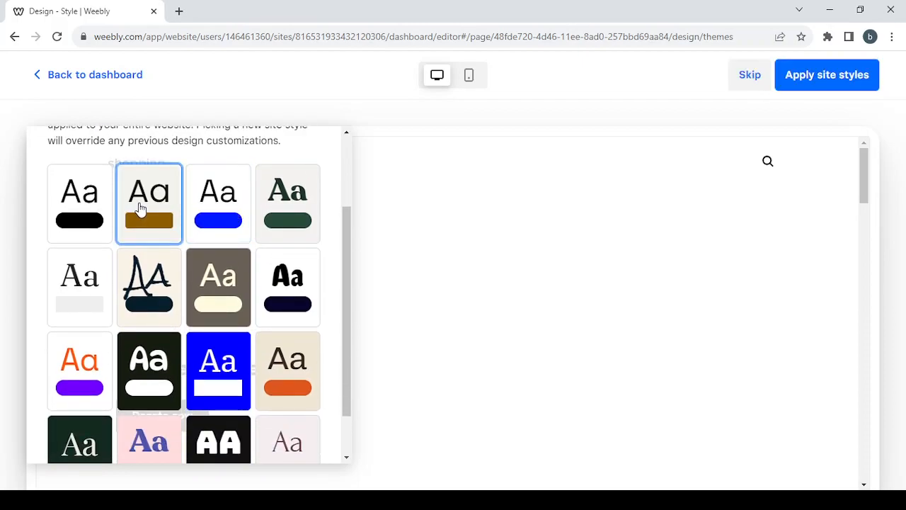
pyautogui.scroll(2, 138, 202)
pyautogui.click(83, 160)
pyautogui.scroll(-9, 494, 333)
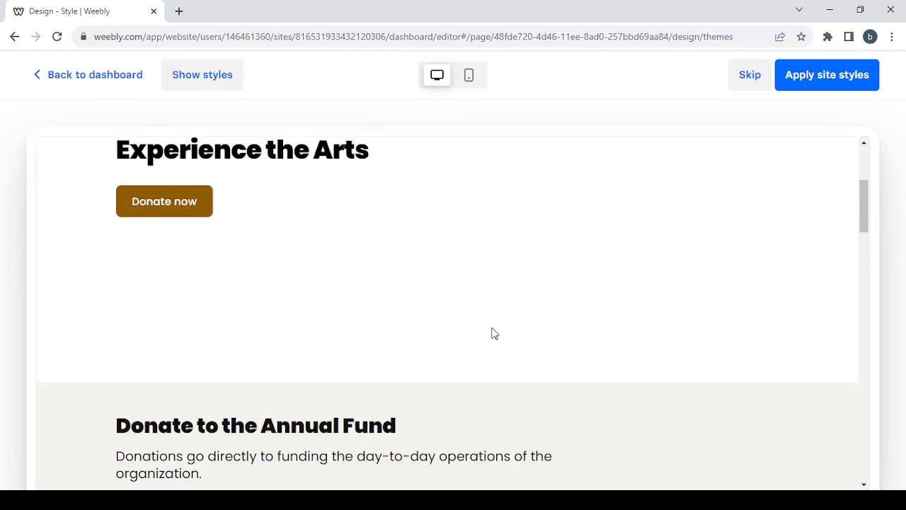
pyautogui.scroll(-6, 494, 333)
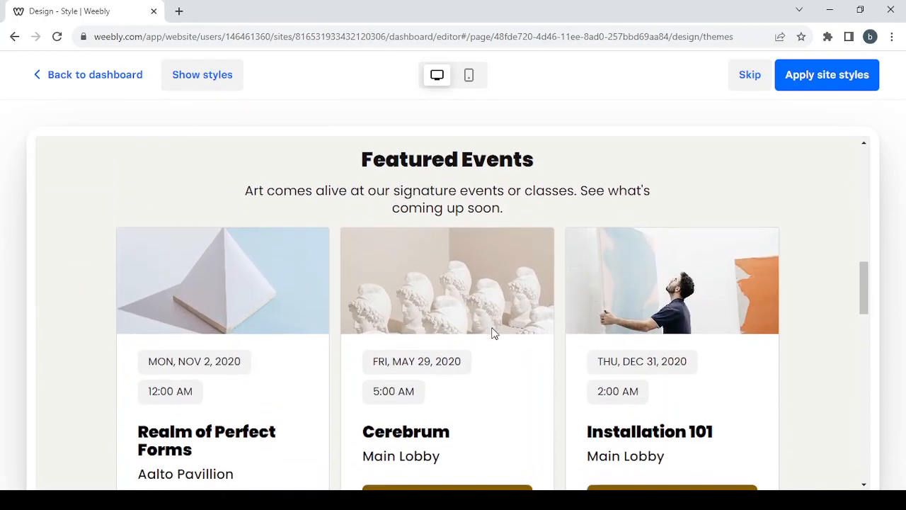
pyautogui.scroll(-7, 495, 334)
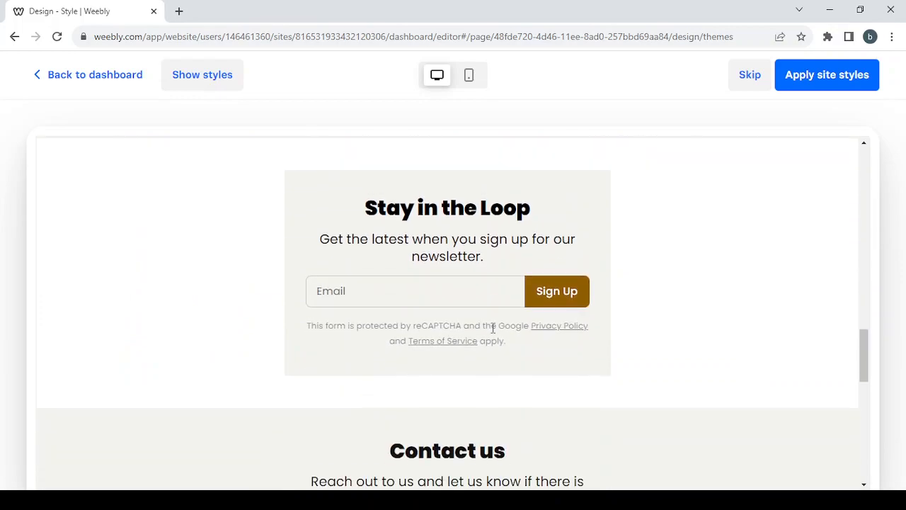
pyautogui.scroll(20, 493, 328)
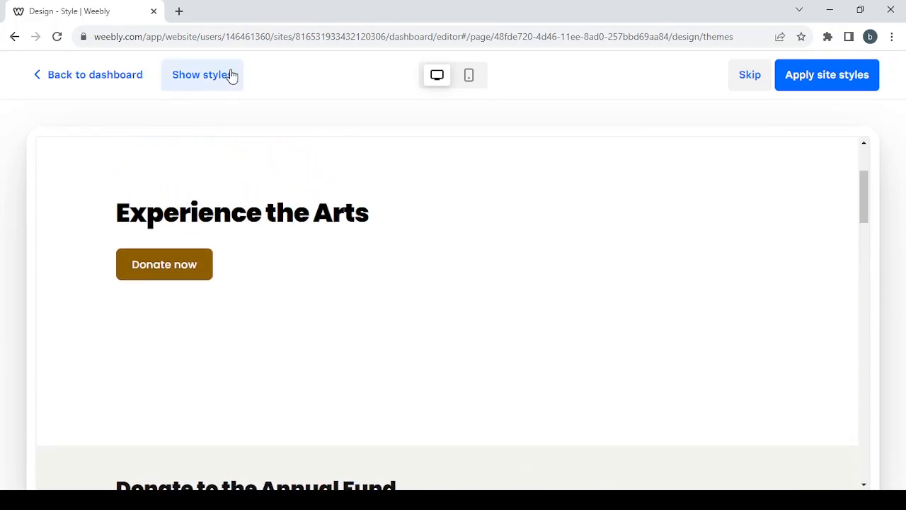
pyautogui.click(228, 77)
pyautogui.scroll(-2, 256, 318)
pyautogui.scroll(-2, 256, 318)
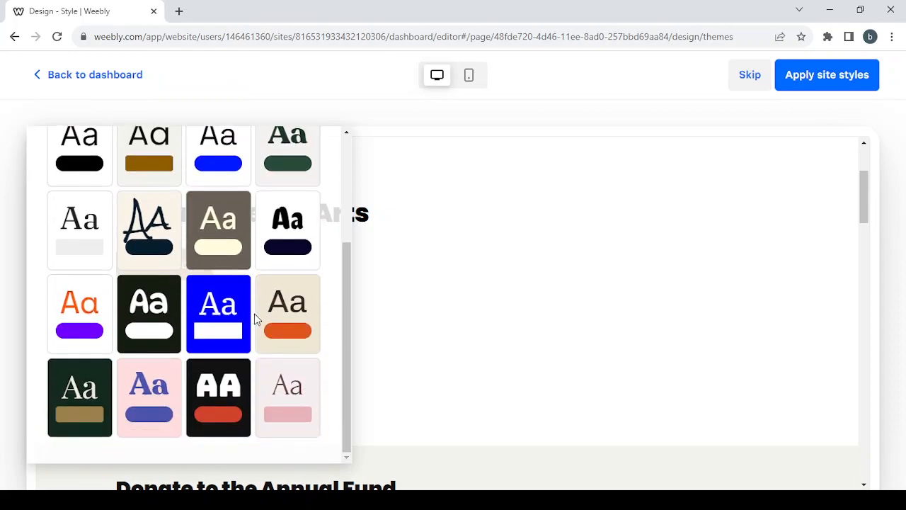
pyautogui.click(296, 326)
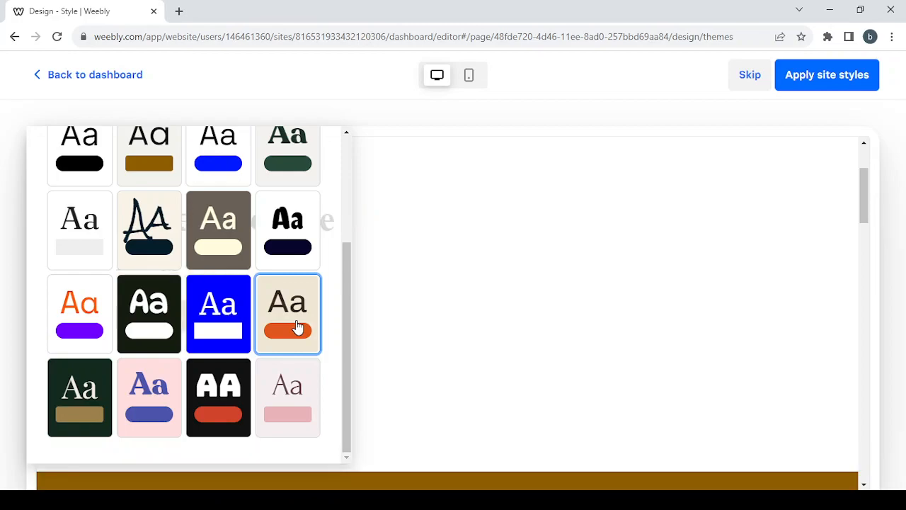
pyautogui.scroll(4, 149, 191)
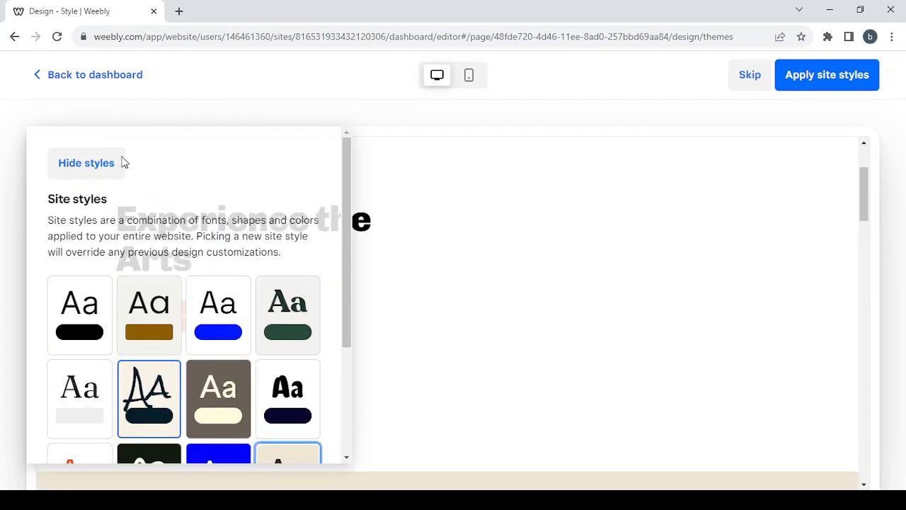
pyautogui.click(87, 160)
pyautogui.scroll(-15, 611, 300)
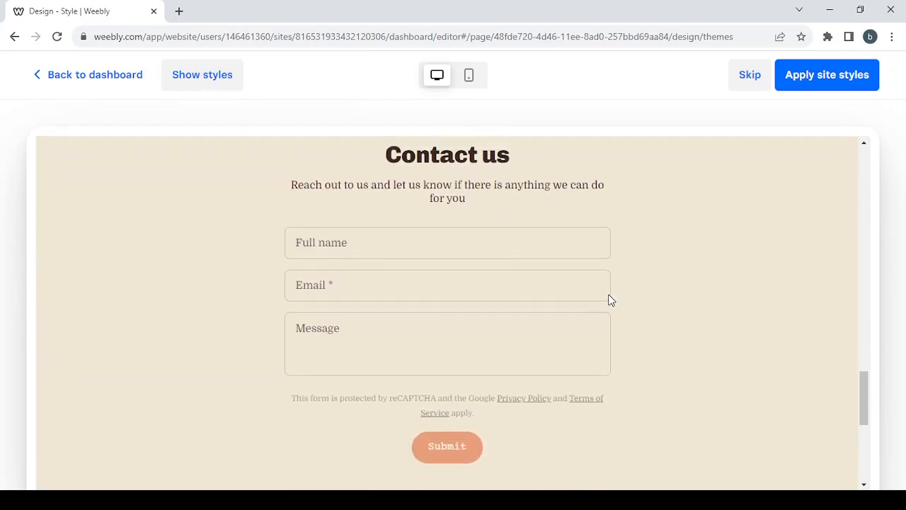
pyautogui.scroll(10, 611, 300)
pyautogui.scroll(6, 611, 300)
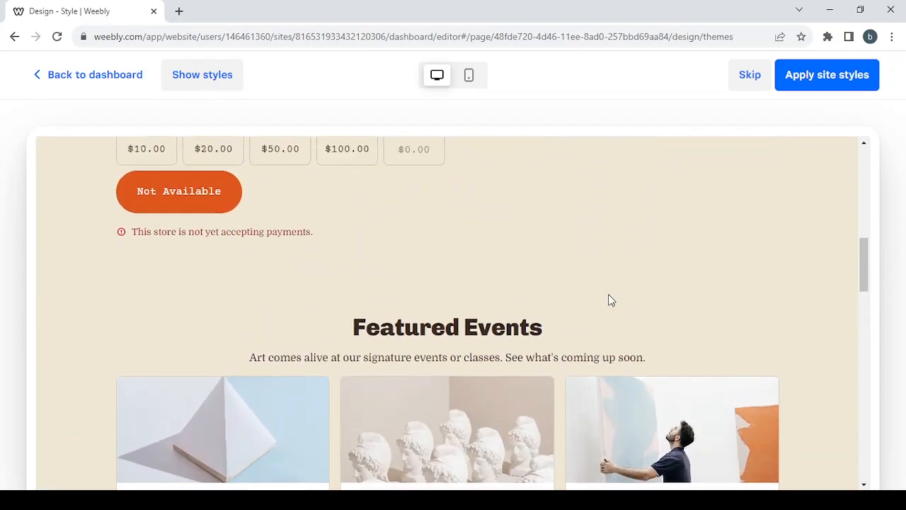
pyautogui.scroll(5, 611, 300)
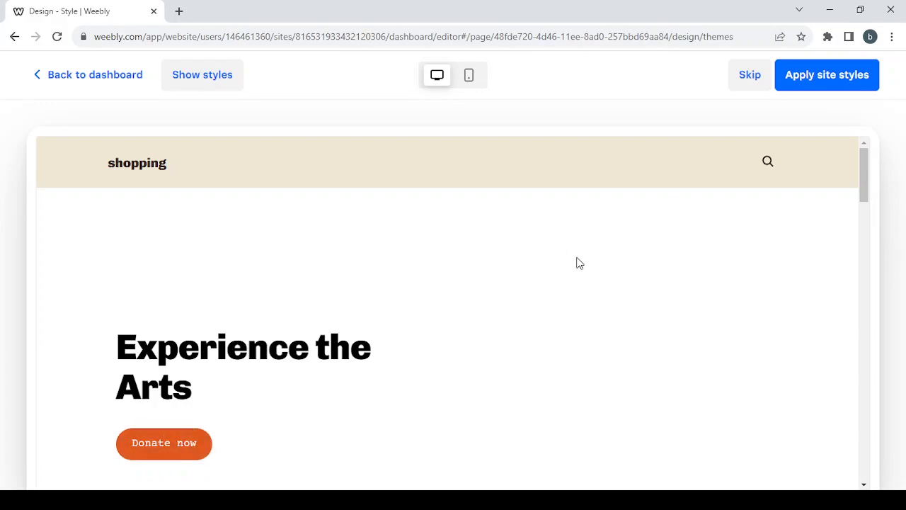
# - Apply the beige and orange site style to the store
pyautogui.click(842, 94)
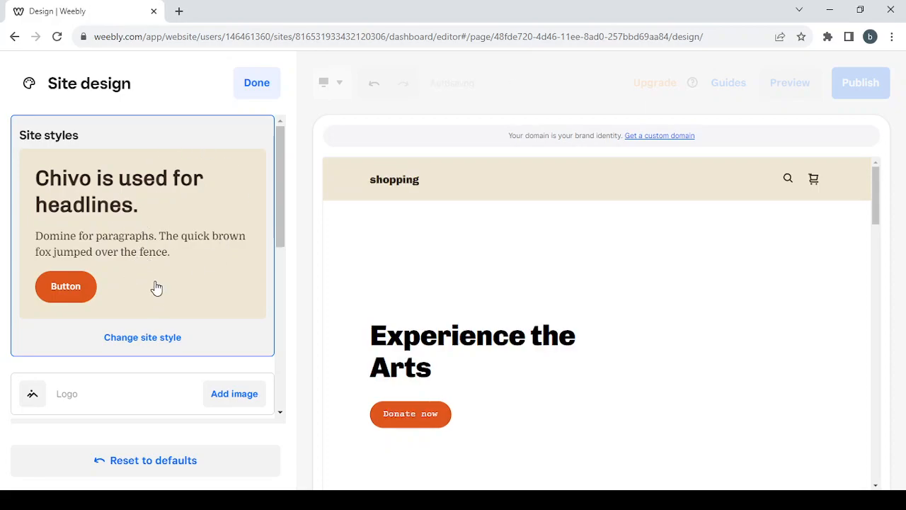
pyautogui.scroll(-2, 156, 285)
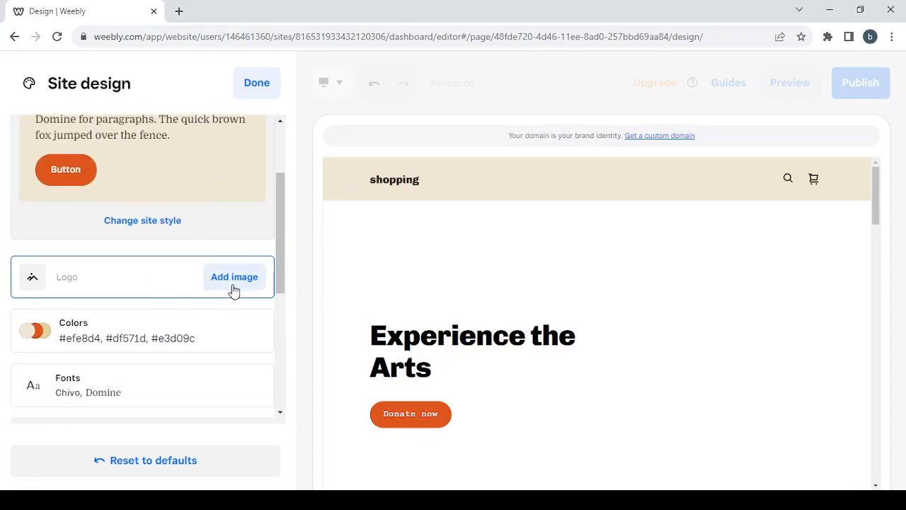
pyautogui.scroll(-2, 128, 291)
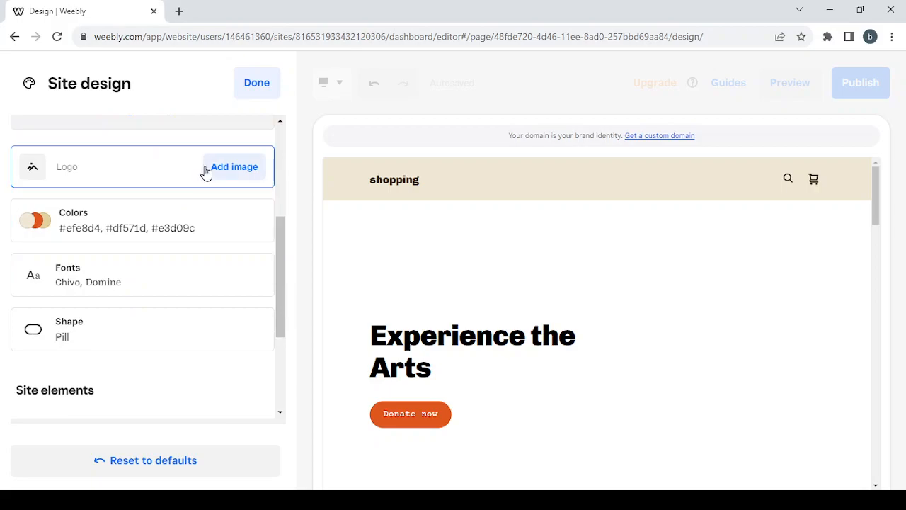
# - Set the site font pairing to Comfortaa / Larsseit
pyautogui.click(197, 294)
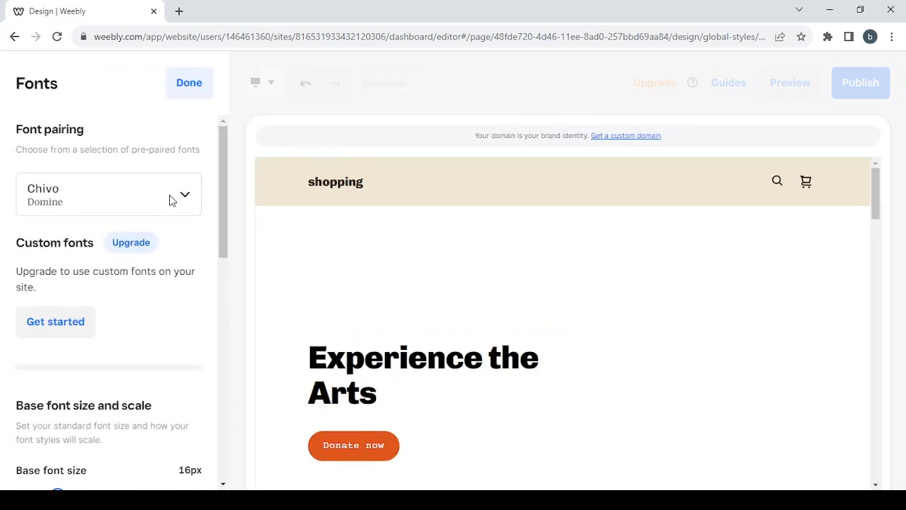
pyautogui.click(170, 205)
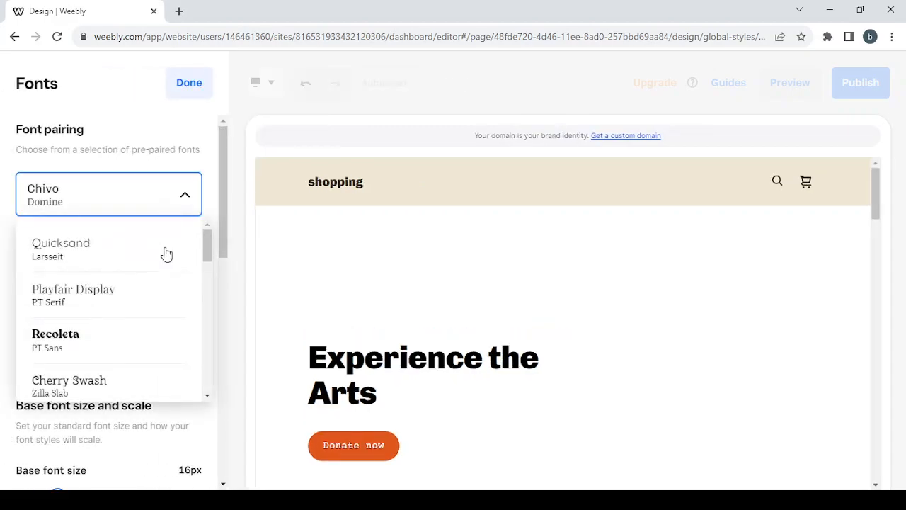
pyautogui.scroll(-2, 164, 286)
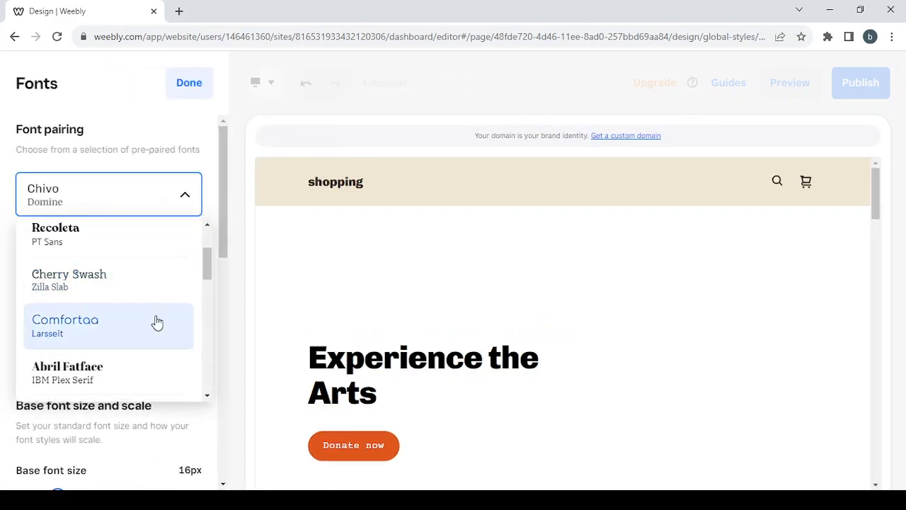
pyautogui.click(157, 323)
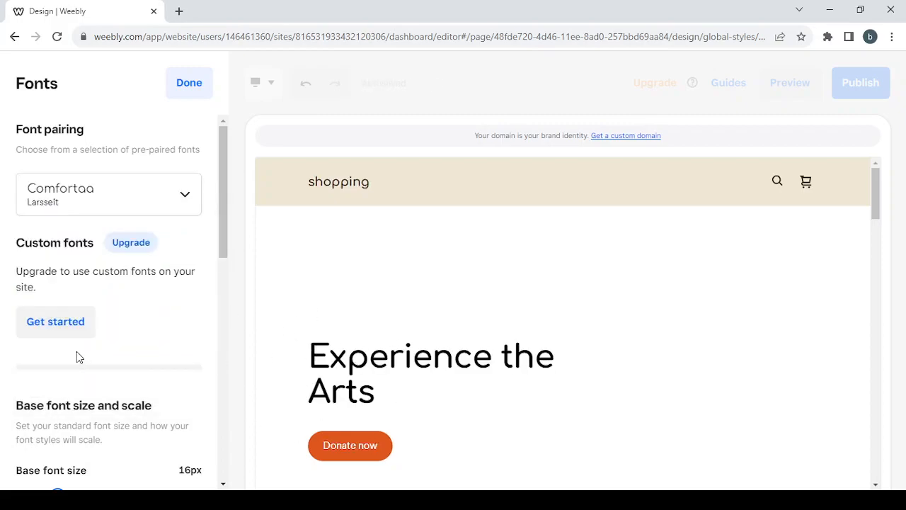
# - Set the base font size to 18px, keep the type scale at x1.40, and close font settings
pyautogui.scroll(-4, 78, 352)
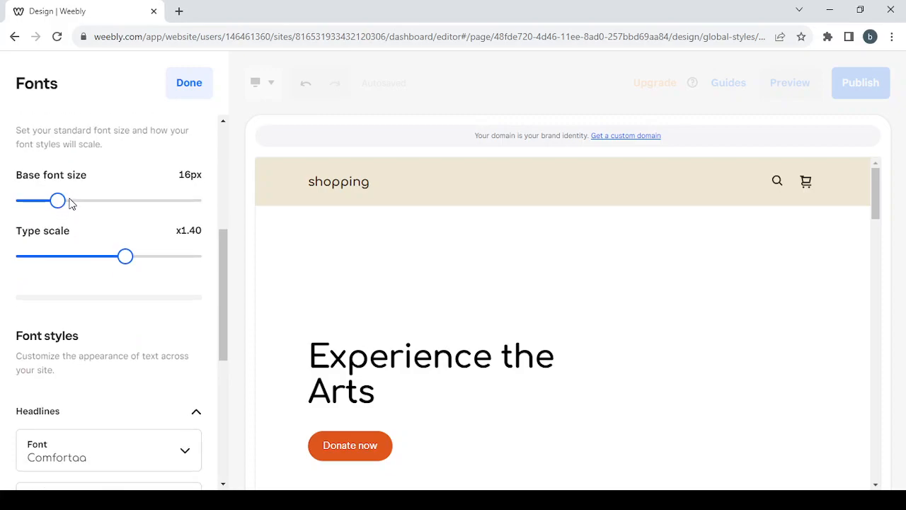
pyautogui.click(73, 205)
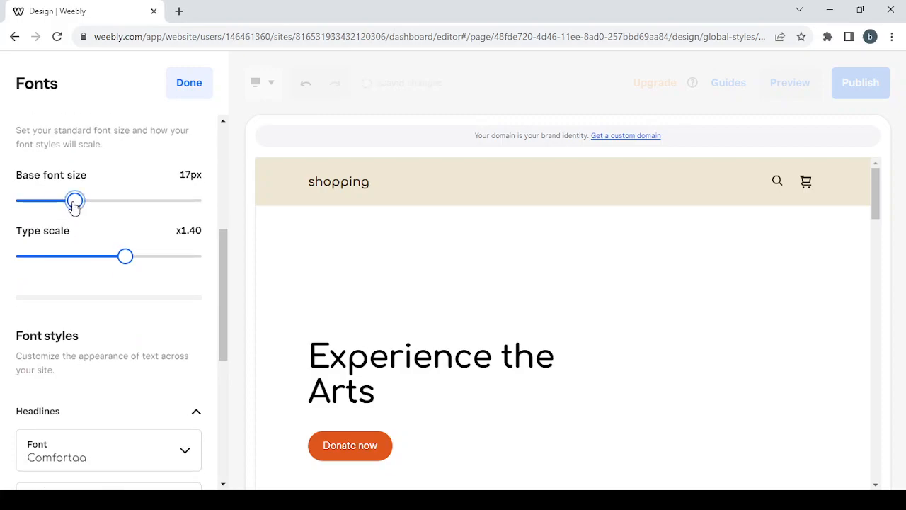
pyautogui.moveTo(74, 205); pyautogui.dragTo(87, 206)
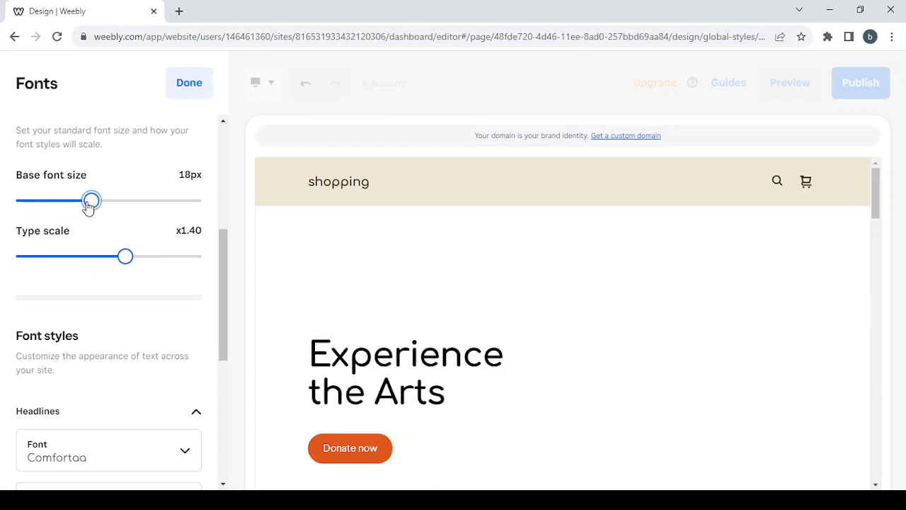
pyautogui.click(117, 259)
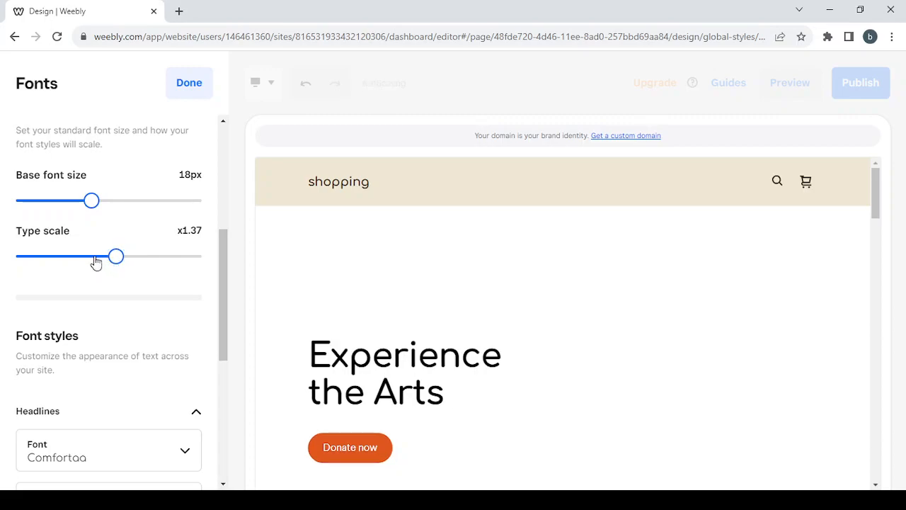
pyautogui.click(95, 259)
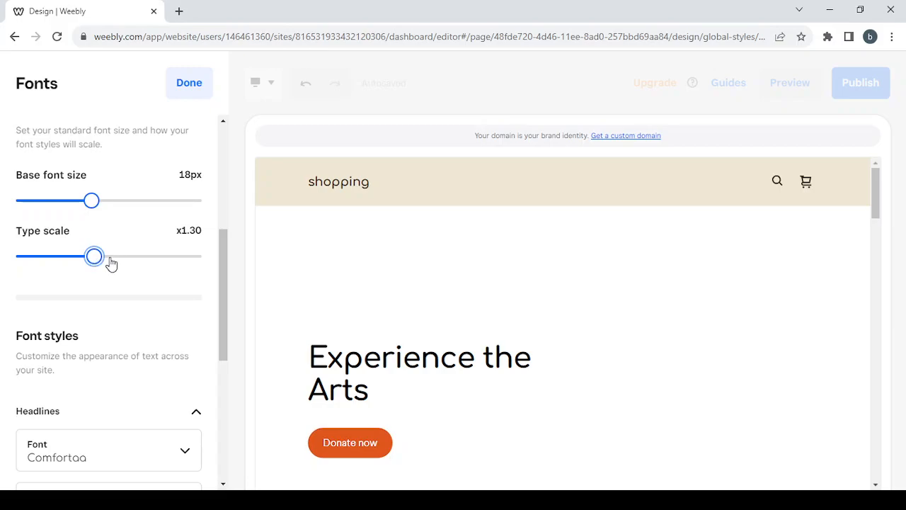
pyautogui.click(112, 259)
pyautogui.click(126, 260)
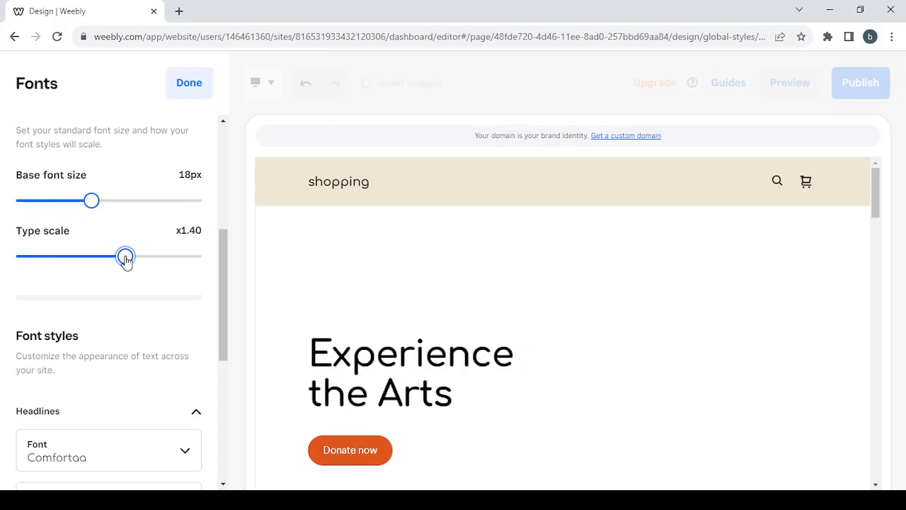
pyautogui.scroll(-5, 164, 263)
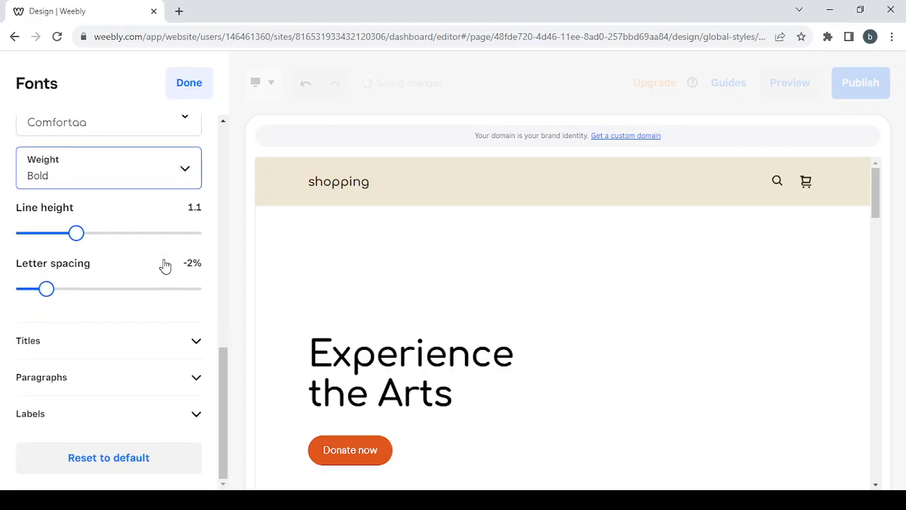
pyautogui.scroll(9, 164, 263)
pyautogui.click(200, 86)
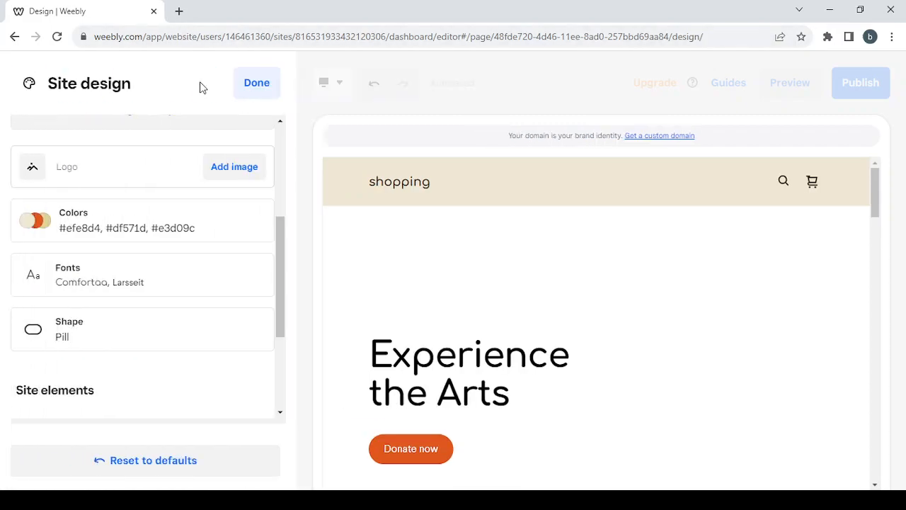
# - Switch buttons, form fields and images to the Rounded shape and close Site design
pyautogui.scroll(-1, 201, 307)
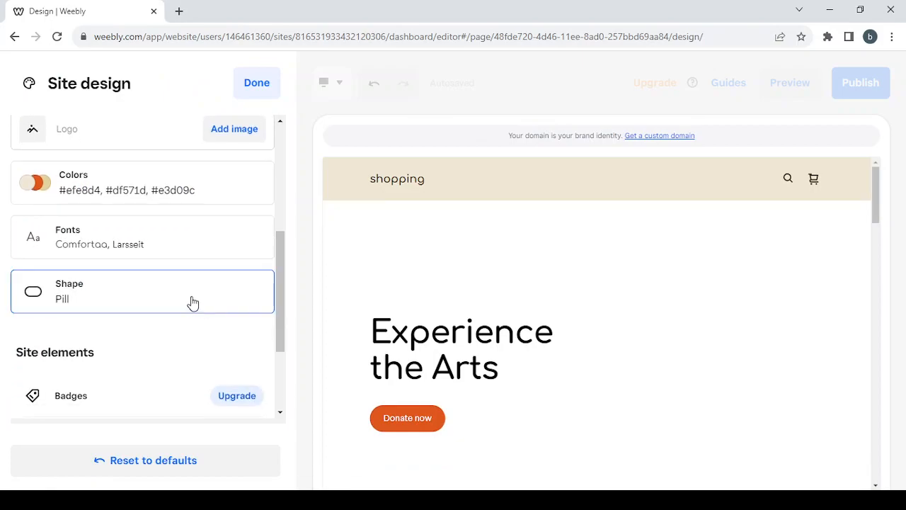
pyautogui.click(193, 303)
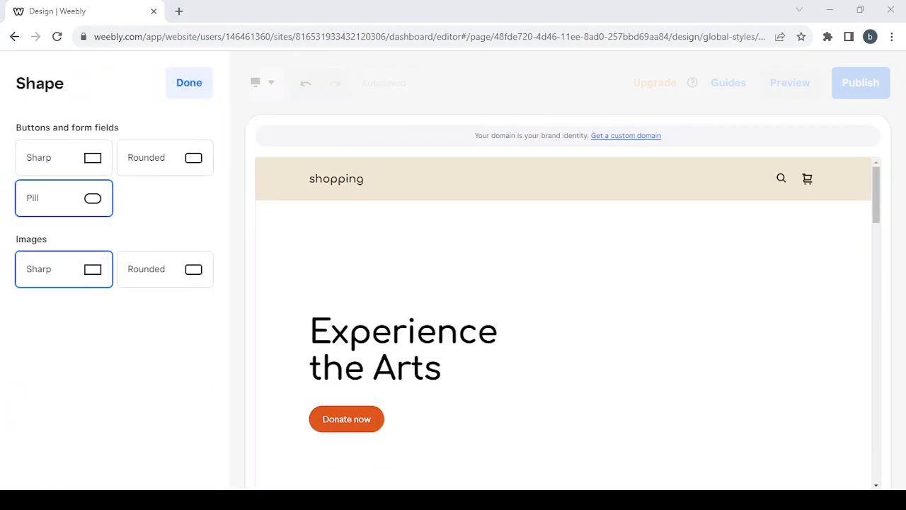
pyautogui.click(187, 165)
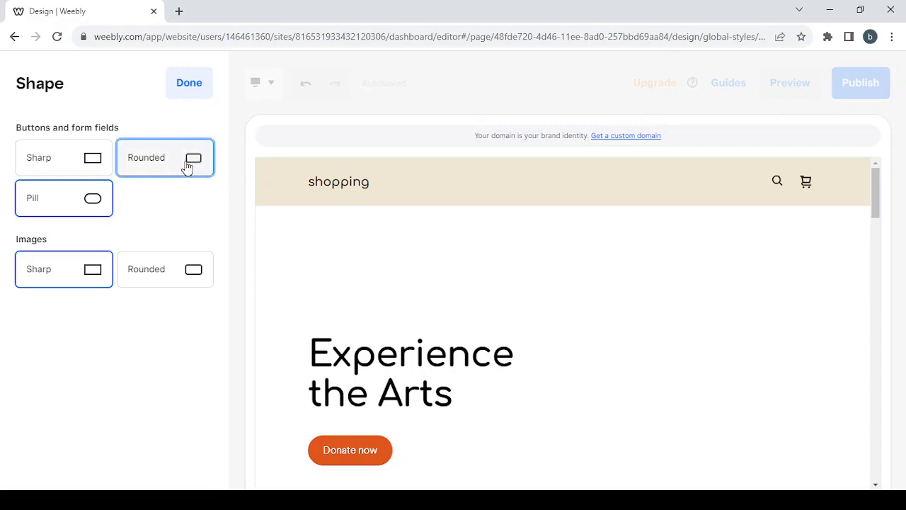
pyautogui.click(185, 273)
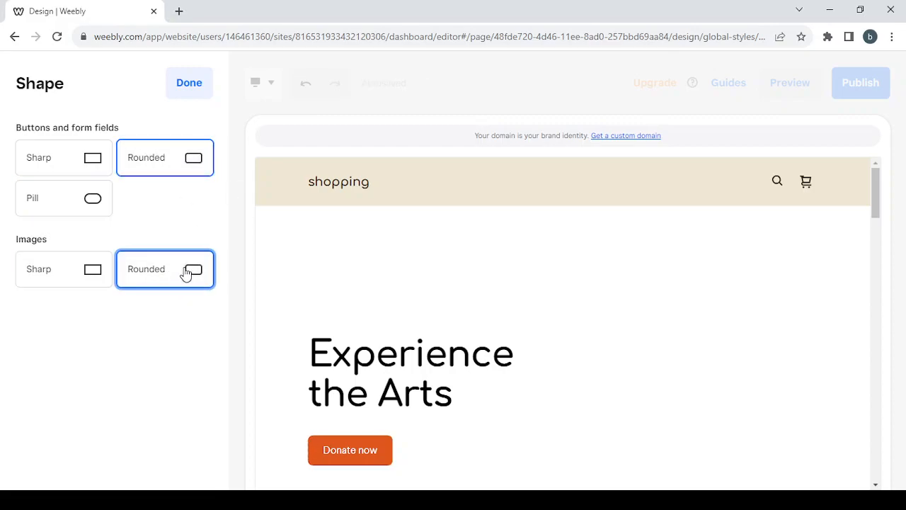
pyautogui.click(196, 96)
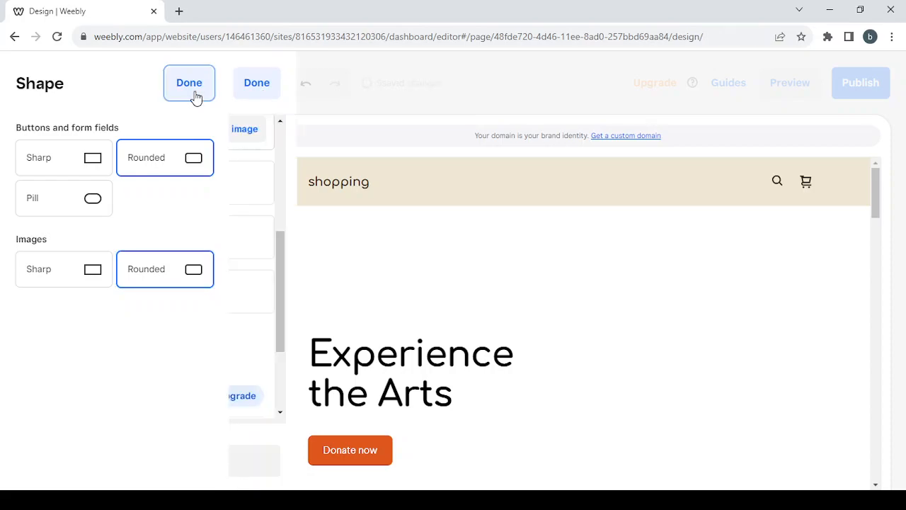
pyautogui.click(267, 95)
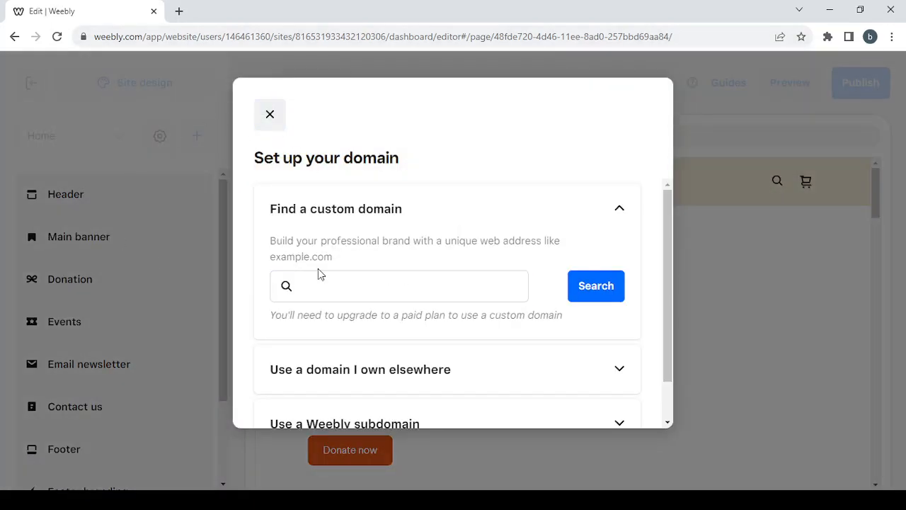
# - Close the domain setup prompt, dismiss the Page list and Scrolling text tips, and show the Donation section
pyautogui.click(273, 117)
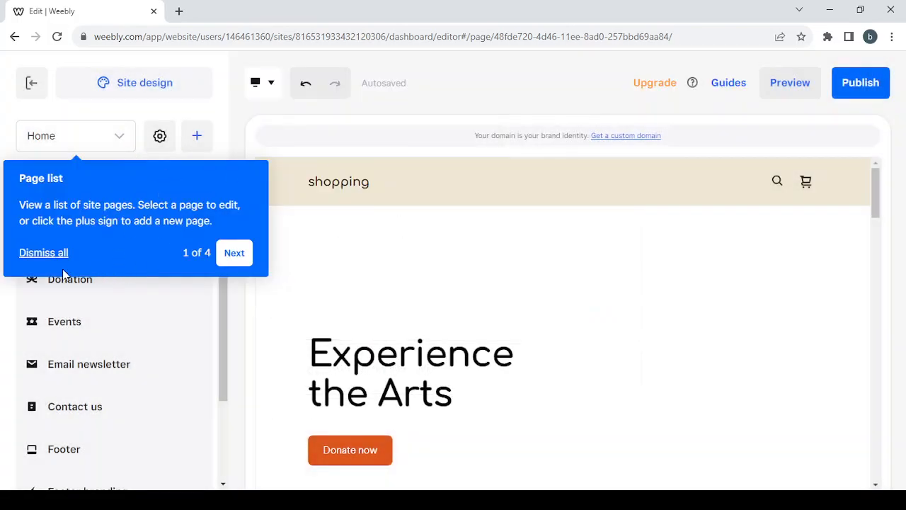
pyautogui.click(24, 255)
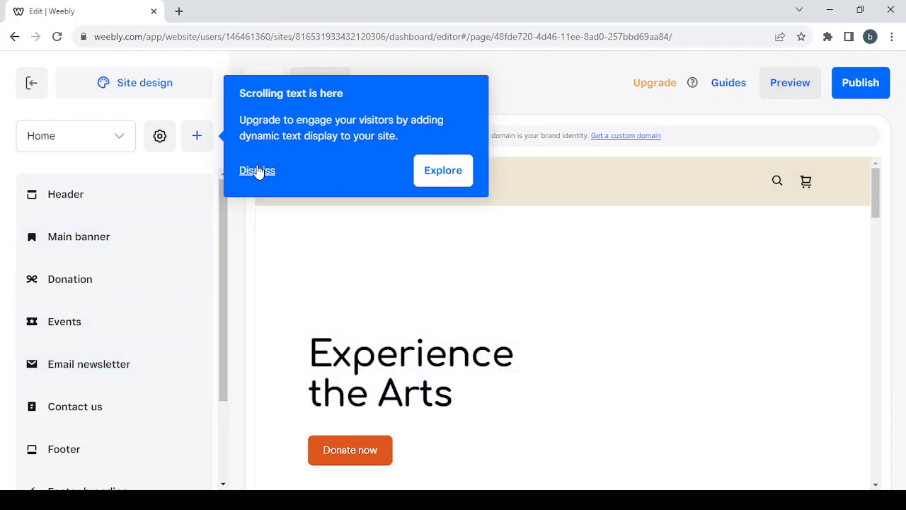
pyautogui.click(257, 170)
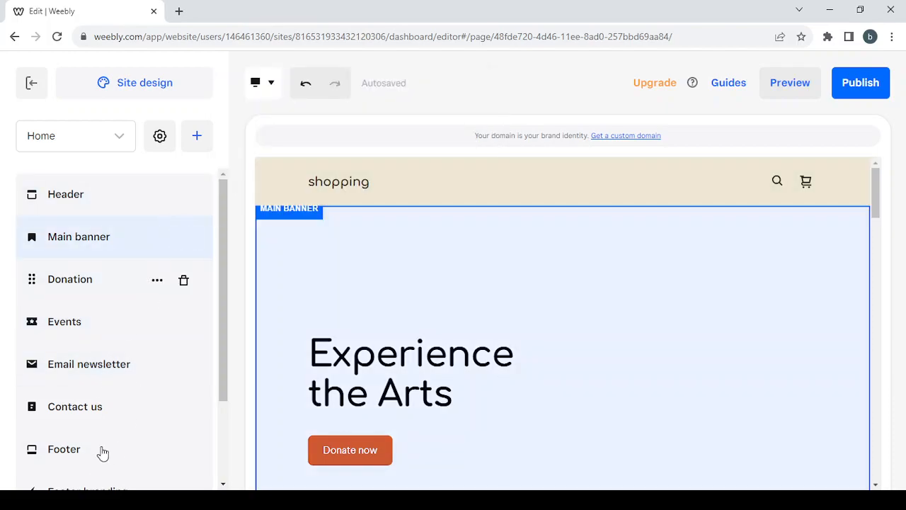
pyautogui.click(141, 268)
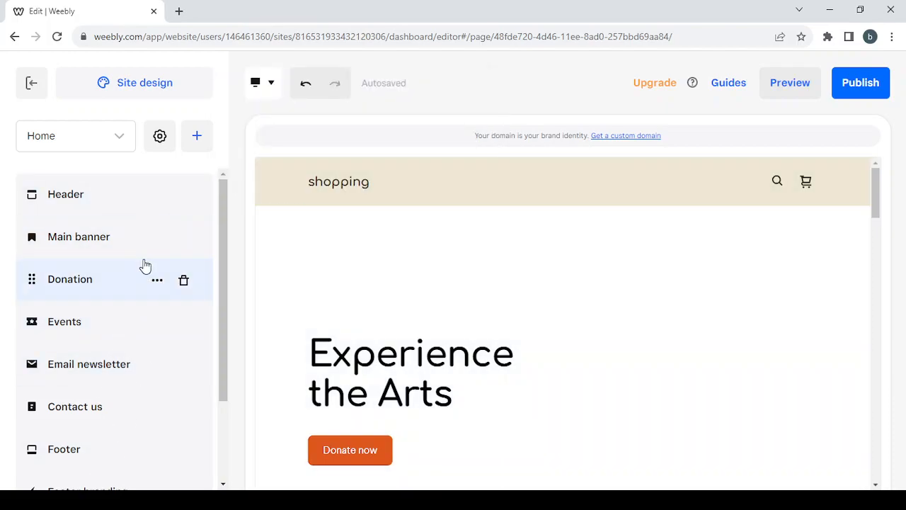